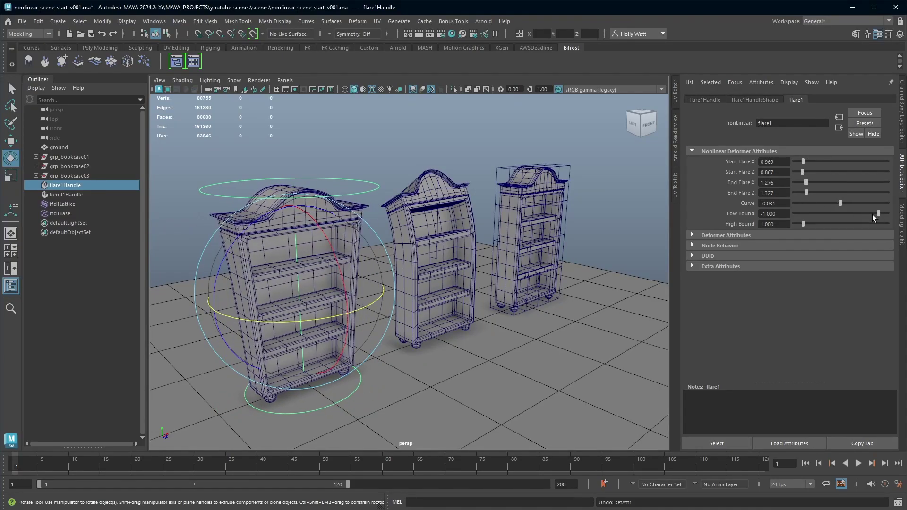
- Adjust the high bound and curve of the flare deformer on the first bookcase
{"action": "left_click_drag", "start_coordinate": [801, 224], "coordinate": [796, 224]}
{"action": "left_click_drag", "start_coordinate": [840, 203], "coordinate": [845, 204]}
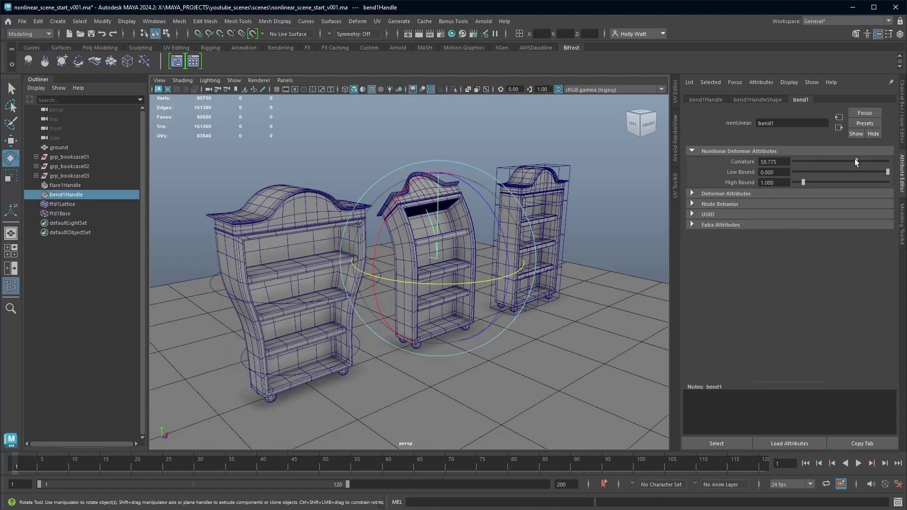
- Set the middle bookcase's bend curvature to about 64.3 and move its bend handle vertically
{"action": "left_click_drag", "start_coordinate": [855, 158], "coordinate": [858, 162]}
{"action": "key", "text": "w"}
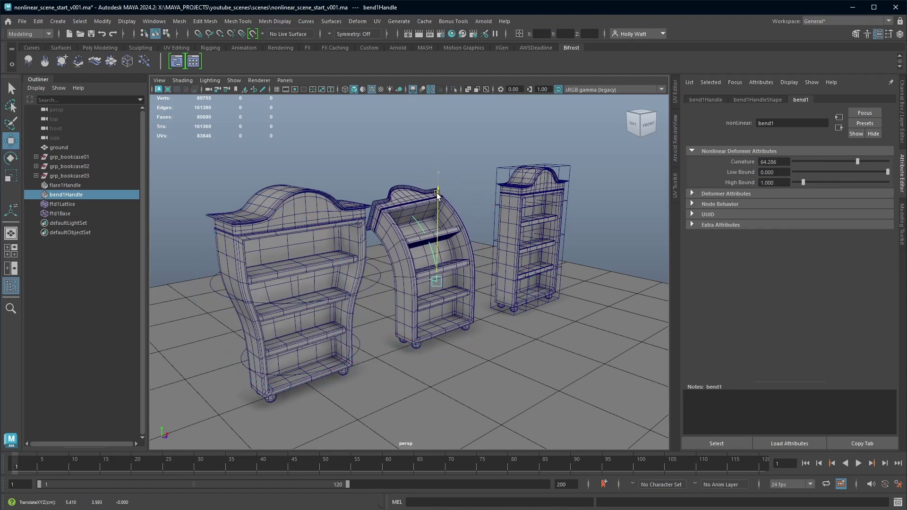
{"action": "left_click_drag", "start_coordinate": [437, 196], "coordinate": [408, 277]}
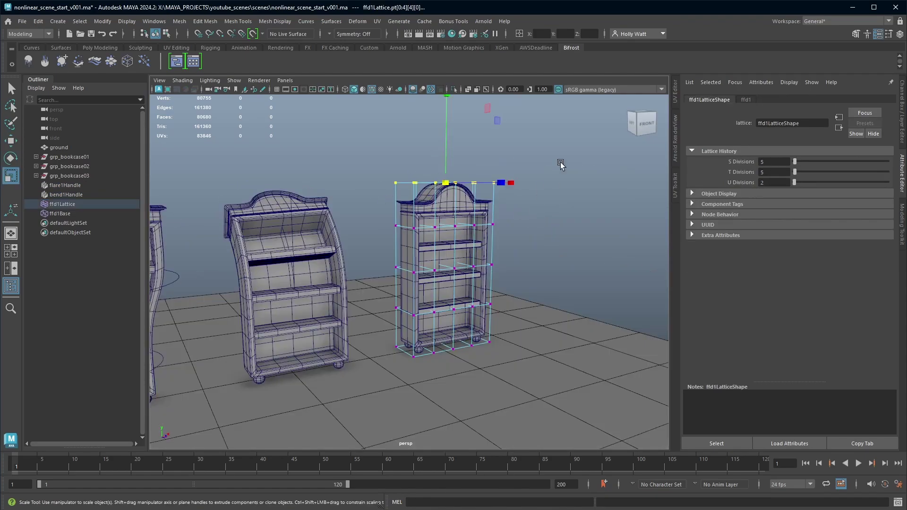
- Reshape the third bookcase by scaling and rotating the top points of its lattice
{"action": "left_click_drag", "start_coordinate": [445, 204], "coordinate": [456, 191]}
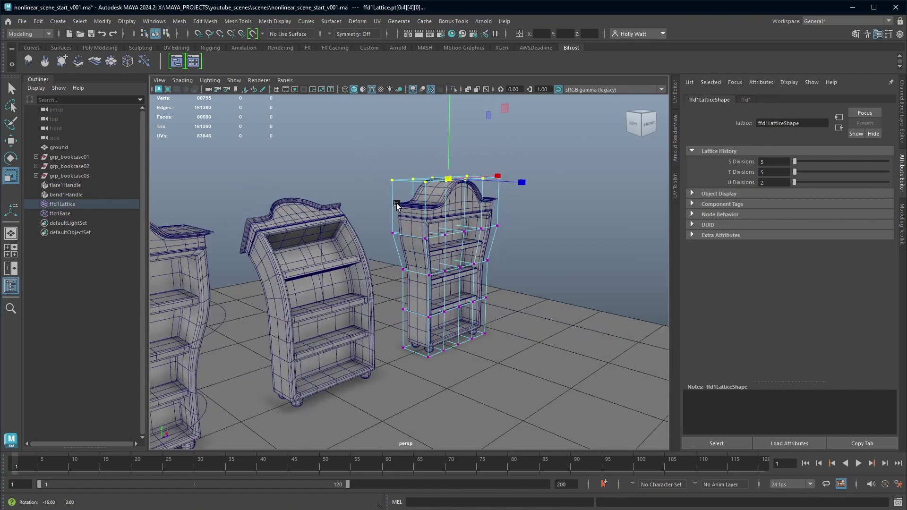
{"action": "left_click_drag", "start_coordinate": [496, 112], "coordinate": [515, 129], "text": "alt"}
{"action": "key", "text": "e"}
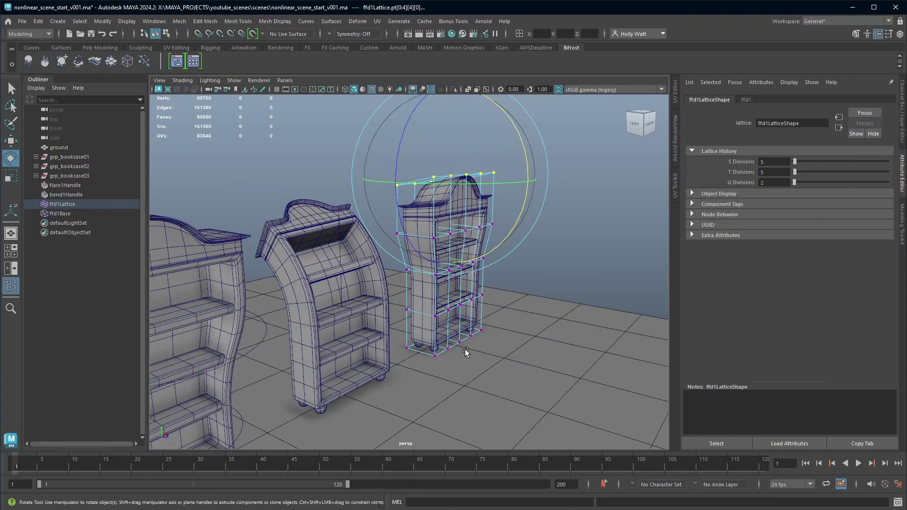
{"action": "left_click_drag", "start_coordinate": [541, 269], "coordinate": [395, 324]}
{"action": "key", "text": "q"}
{"action": "left_click_drag", "start_coordinate": [487, 345], "coordinate": [499, 333], "text": "alt"}
{"action": "left_click", "coordinate": [498, 332]}
{"action": "left_click_drag", "start_coordinate": [445, 297], "coordinate": [402, 320]}
{"action": "left_click_drag", "start_coordinate": [474, 316], "coordinate": [472, 312], "text": "alt"}
{"action": "left_click_drag", "start_coordinate": [513, 264], "coordinate": [506, 242]}
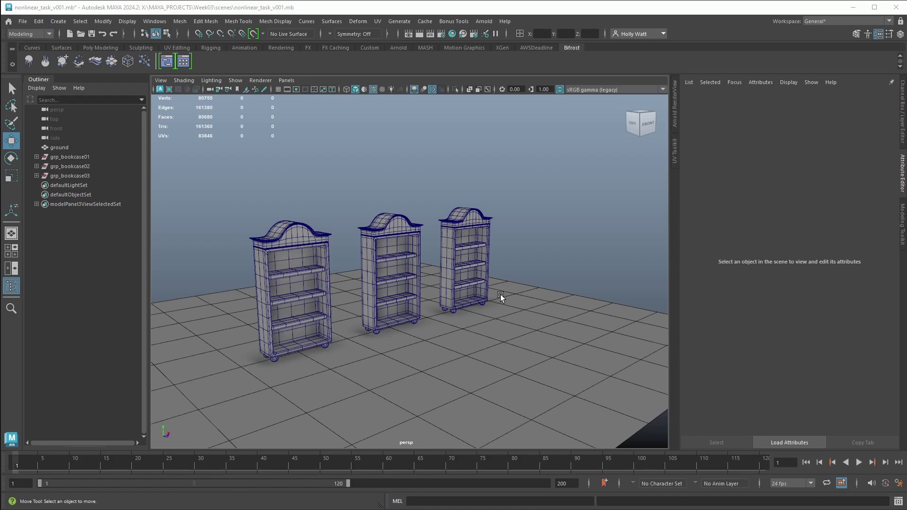
- Examine the first undeformed bookcase and its uppermost shelf up close from several angles
{"action": "right_click_drag", "start_coordinate": [358, 290], "coordinate": [364, 305], "text": "alt"}
{"action": "middle_click_drag", "start_coordinate": [365, 305], "coordinate": [480, 305], "text": "alt"}
{"action": "right_click_drag", "start_coordinate": [480, 304], "coordinate": [498, 307], "text": "alt"}
{"action": "middle_click_drag", "start_coordinate": [498, 307], "coordinate": [507, 274], "text": "alt"}
{"action": "left_click_drag", "start_coordinate": [506, 273], "coordinate": [479, 272], "text": "alt"}
{"action": "left_click", "coordinate": [421, 229]}
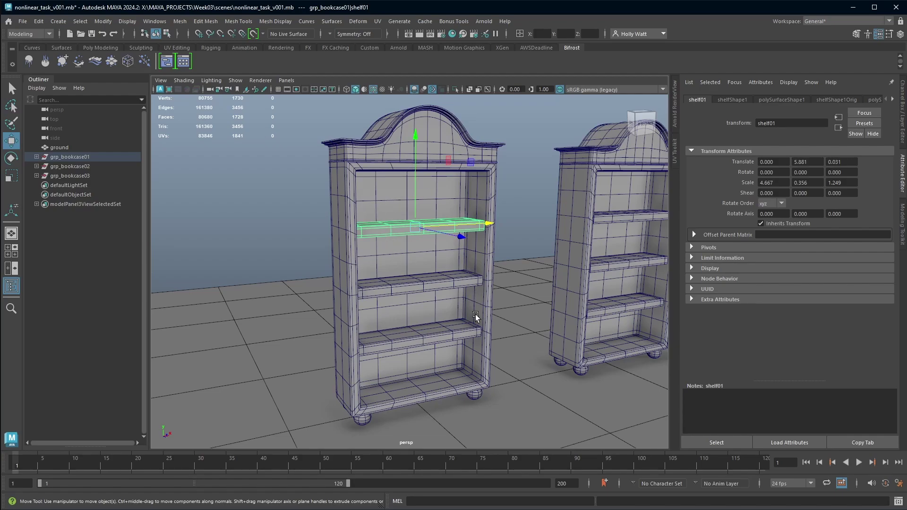
{"action": "middle_click_drag", "start_coordinate": [462, 314], "coordinate": [482, 272], "text": "alt"}
{"action": "left_click_drag", "start_coordinate": [482, 273], "coordinate": [522, 306], "text": "alt"}
{"action": "middle_click_drag", "start_coordinate": [513, 293], "coordinate": [462, 297], "text": "alt"}
{"action": "left_click_drag", "start_coordinate": [463, 260], "coordinate": [444, 272], "text": "alt"}
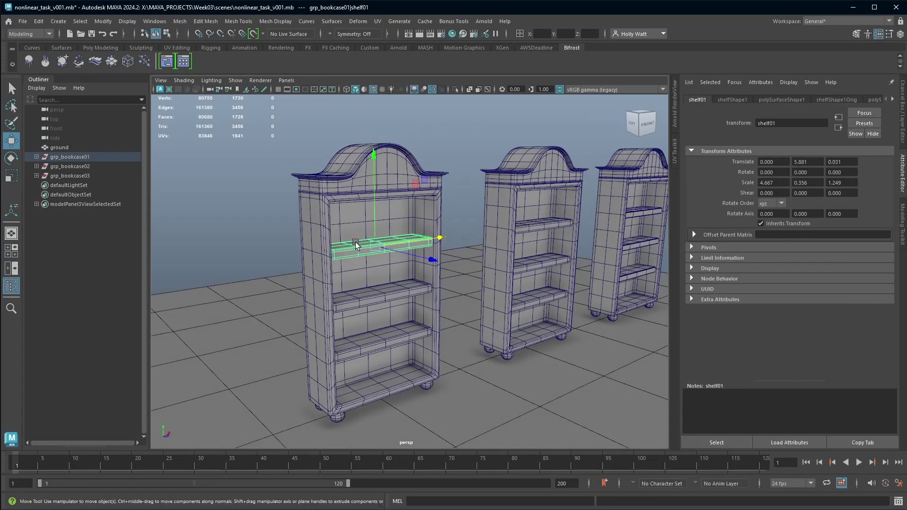
- Inspect the first bookcase's separate parts by selecting its shelves, main body and crown individually and together
{"action": "left_click", "coordinate": [368, 297]}
{"action": "left_click", "coordinate": [388, 336]}
{"action": "left_click", "coordinate": [371, 385]}
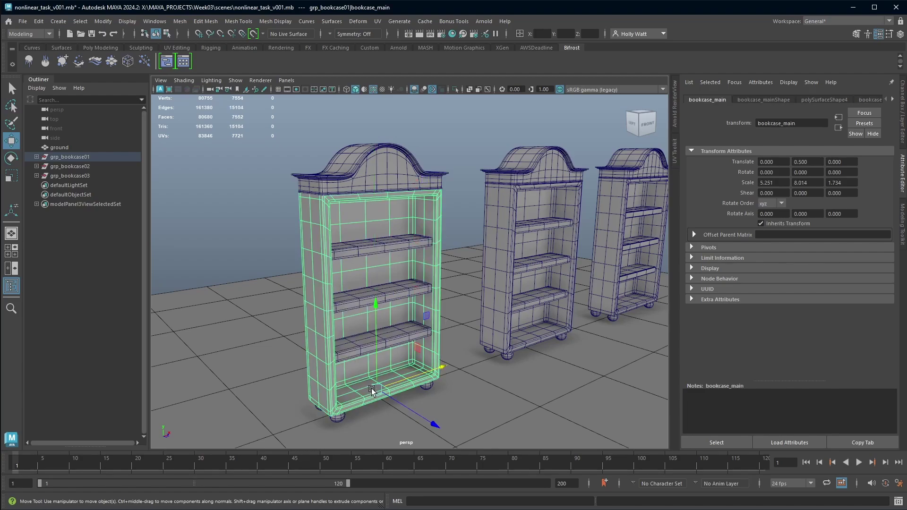
{"action": "left_click", "coordinate": [372, 178]}
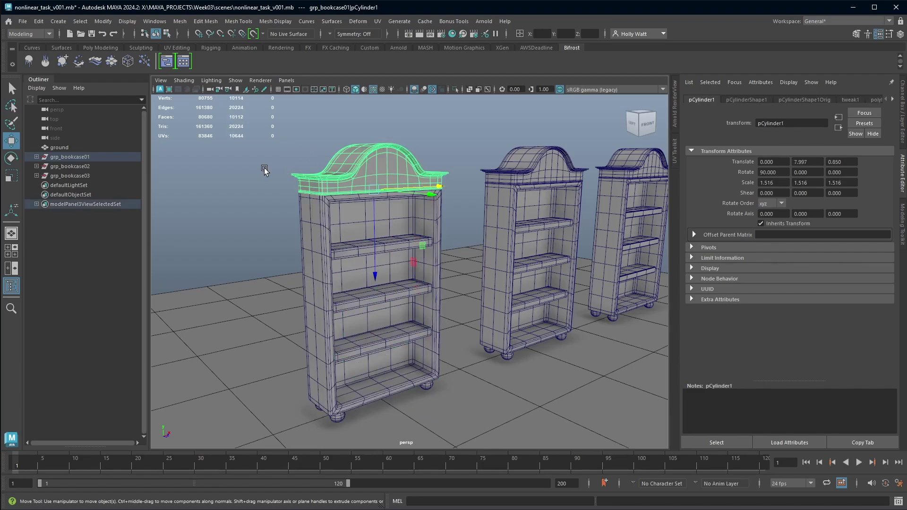
{"action": "left_click", "coordinate": [241, 194]}
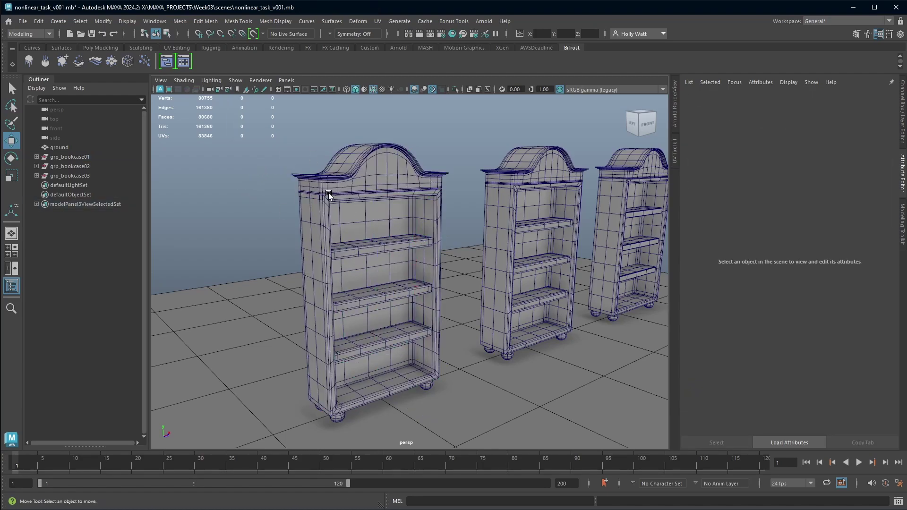
{"action": "left_click", "coordinate": [342, 179]}
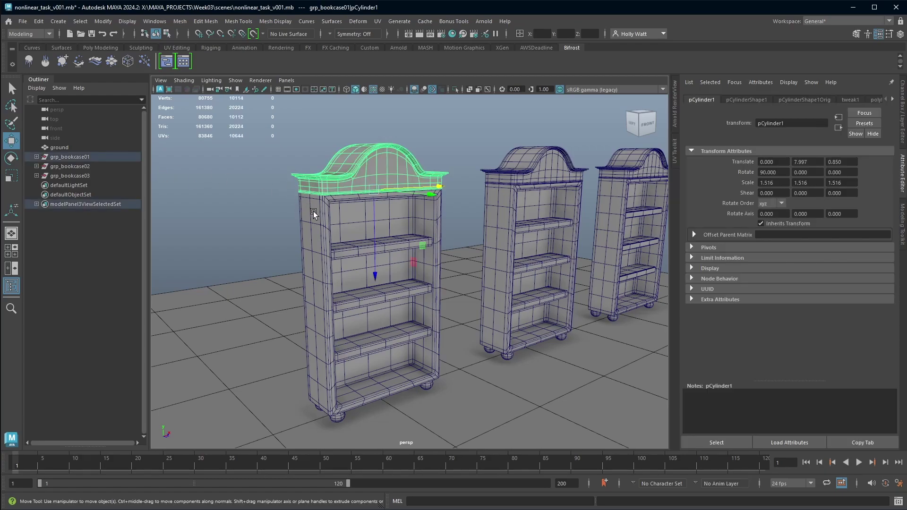
{"action": "left_click", "coordinate": [345, 248]}
{"action": "left_click", "coordinate": [366, 303], "text": "shift"}
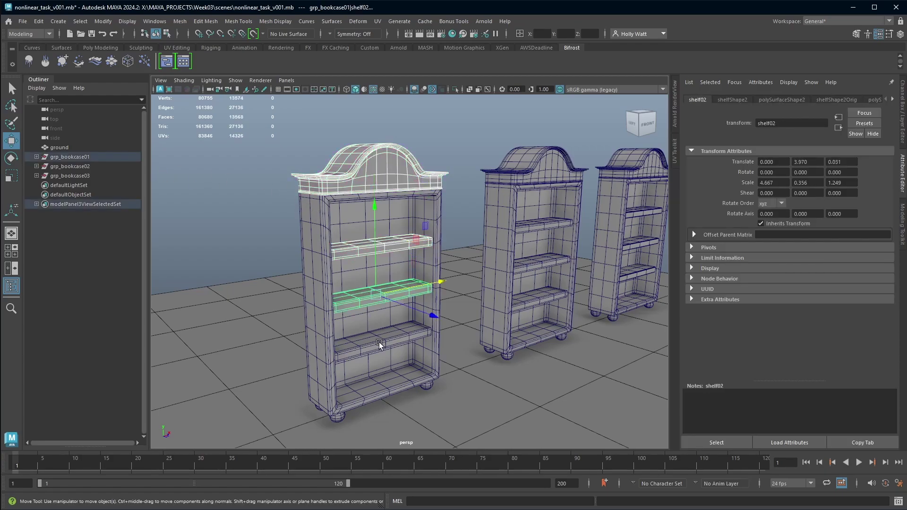
{"action": "left_click", "coordinate": [379, 342], "text": "shift"}
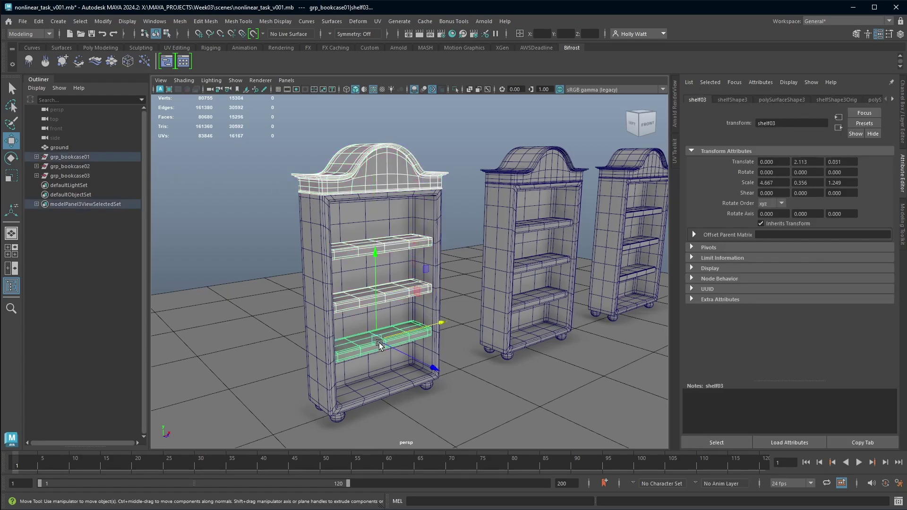
- Apply a nonlinear Flare deformer to the whole grp_bookcase01 group
{"action": "left_click", "coordinate": [78, 157]}
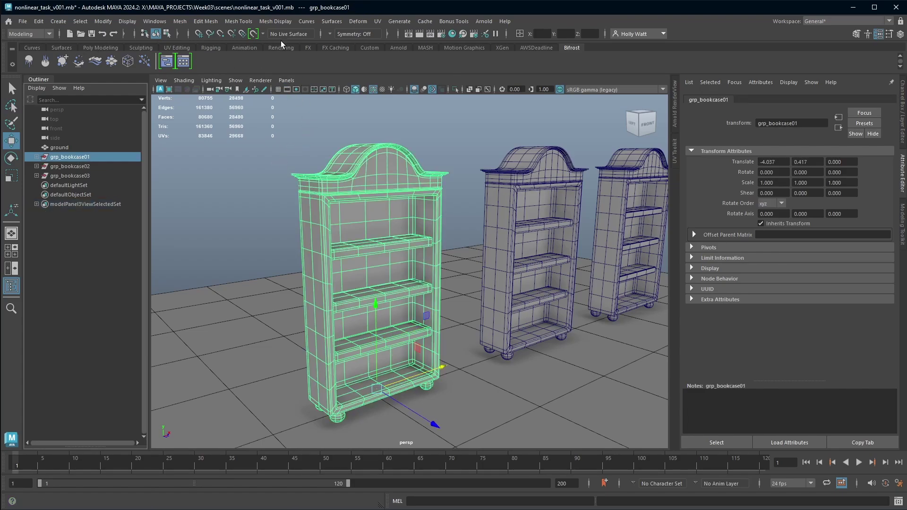
{"action": "left_click", "coordinate": [361, 21]}
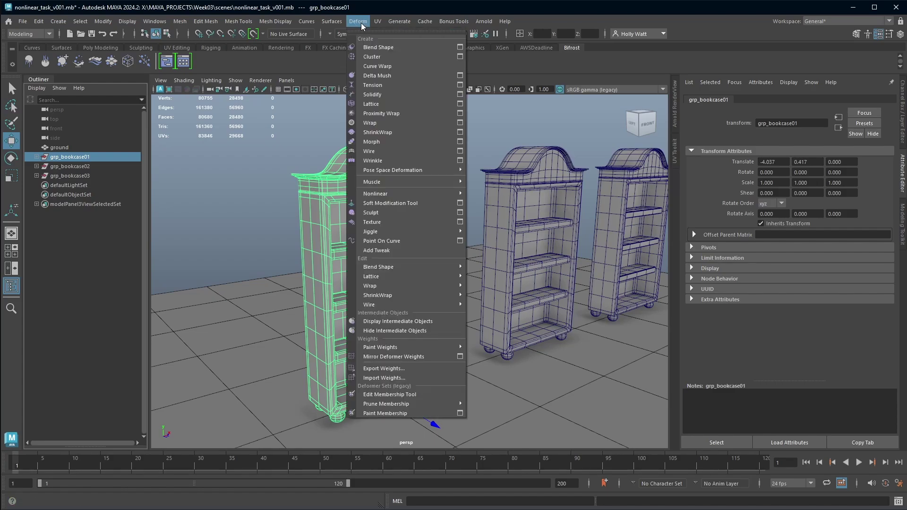
{"action": "mouse_move", "coordinate": [441, 194]}
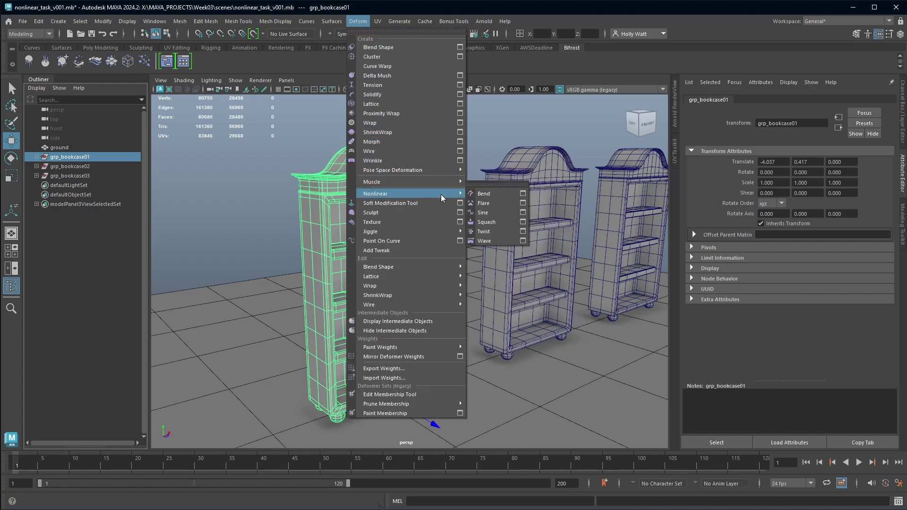
{"action": "left_click", "coordinate": [496, 203]}
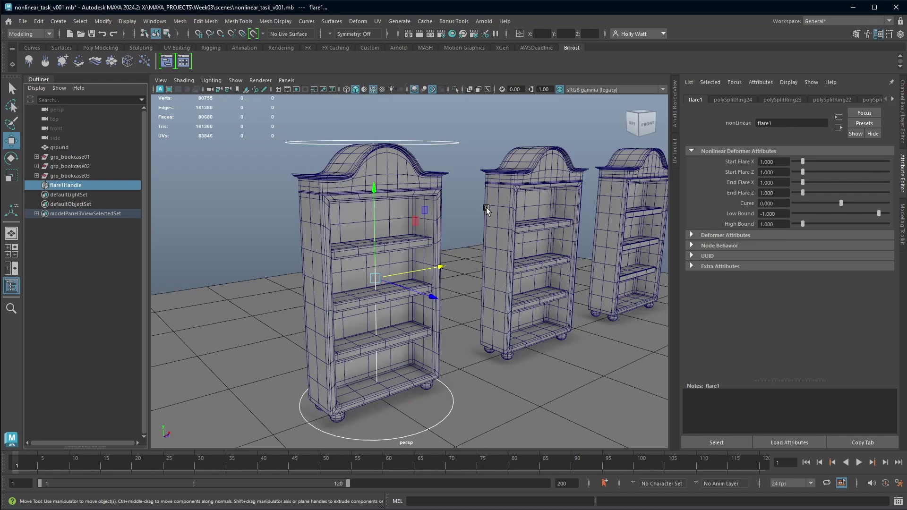
- Select flare1Handle and review the flare1 deformer's attributes, including Start Flare X and Start Flare Z
{"action": "left_click", "coordinate": [75, 186]}
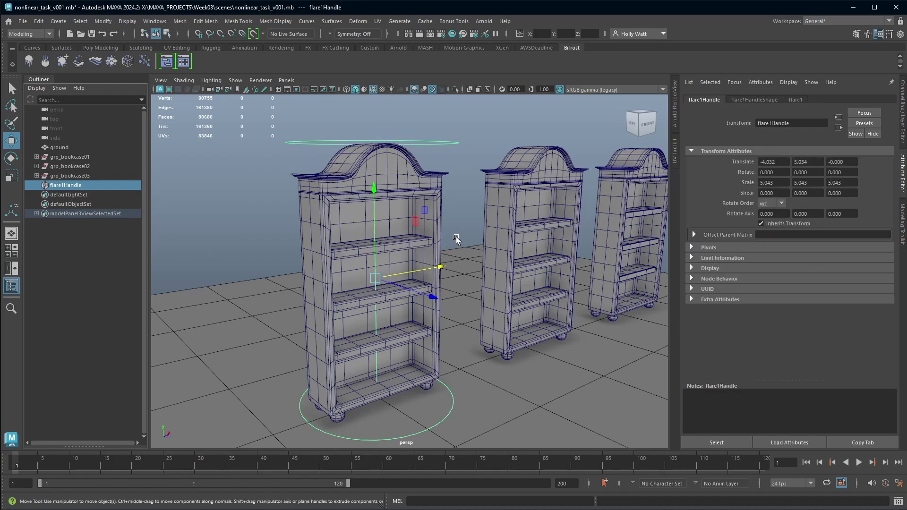
{"action": "left_click_drag", "start_coordinate": [544, 288], "coordinate": [478, 262], "text": "alt"}
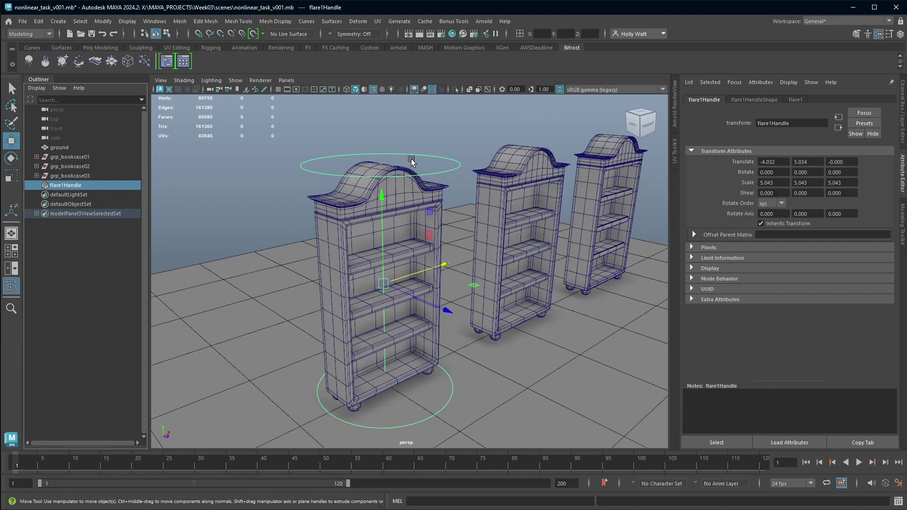
{"action": "left_click", "coordinate": [903, 110]}
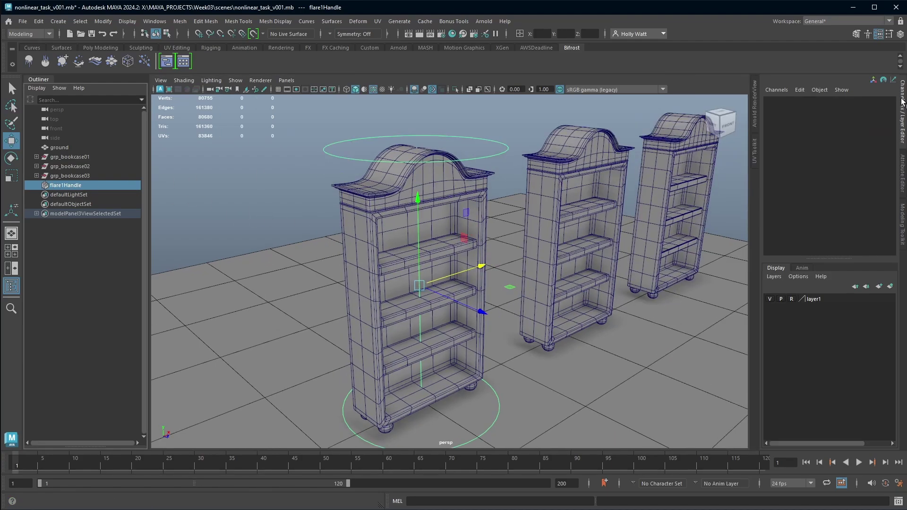
{"action": "left_click", "coordinate": [778, 206]}
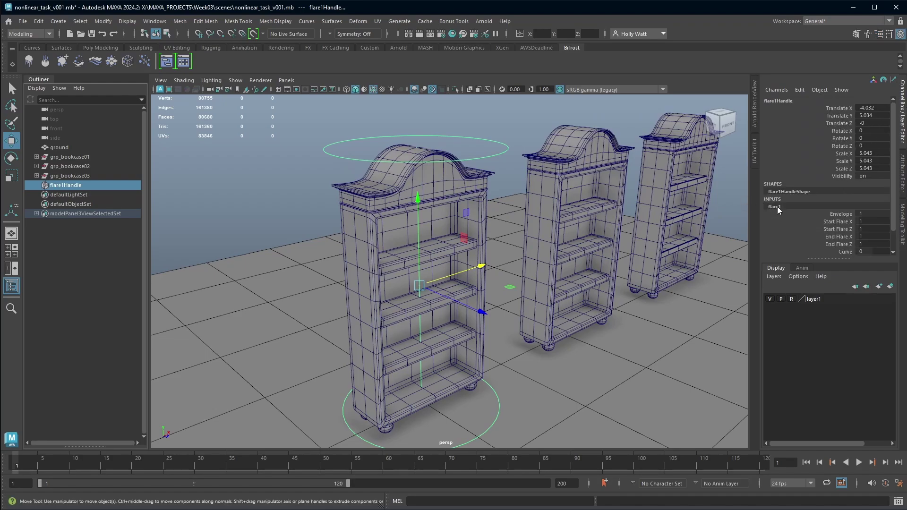
{"action": "scroll", "coordinate": [793, 220], "scroll_direction": "down", "scroll_amount": 1}
{"action": "key", "text": "ctrl+a"}
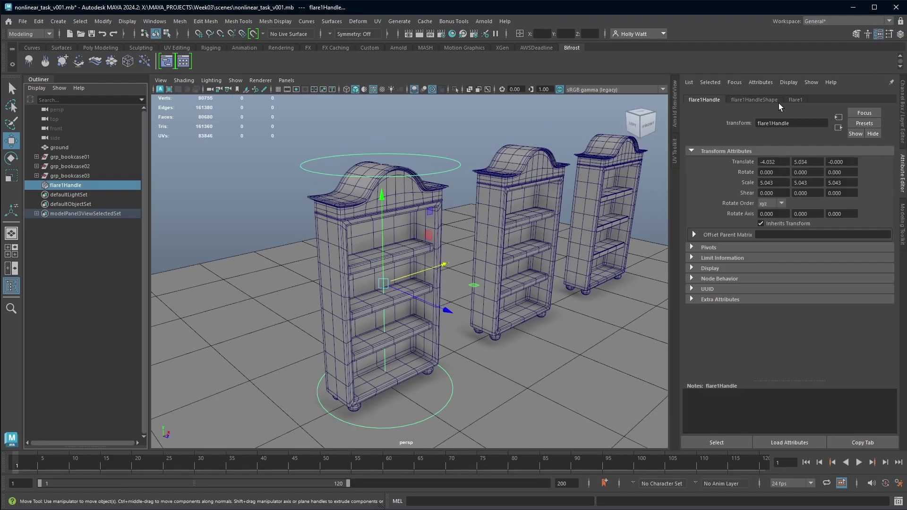
{"action": "left_click", "coordinate": [795, 100]}
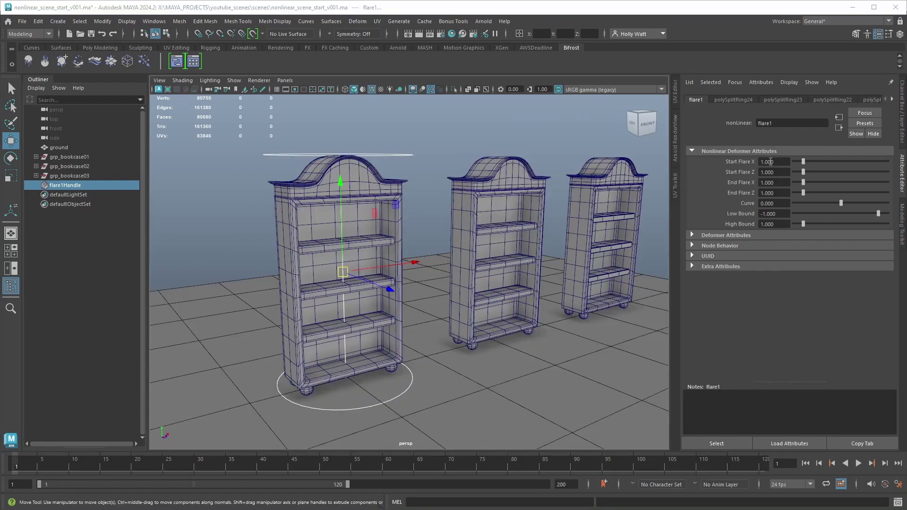
{"action": "left_click", "coordinate": [778, 162]}
{"action": "left_click", "coordinate": [759, 173]}
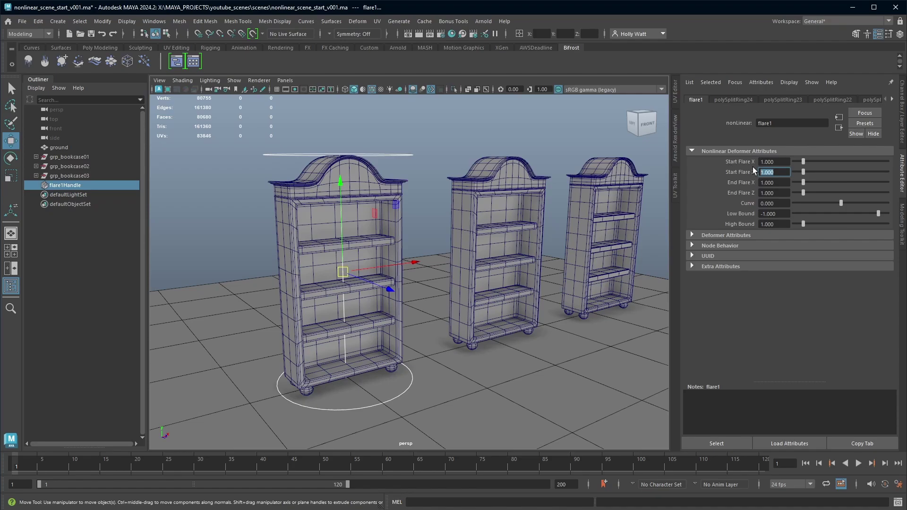
- Set the flare1 deformer's Start Flare X to about 0.765 and Start Flare Z to about 0.969
{"action": "left_click", "coordinate": [352, 408]}
{"action": "key", "text": "f"}
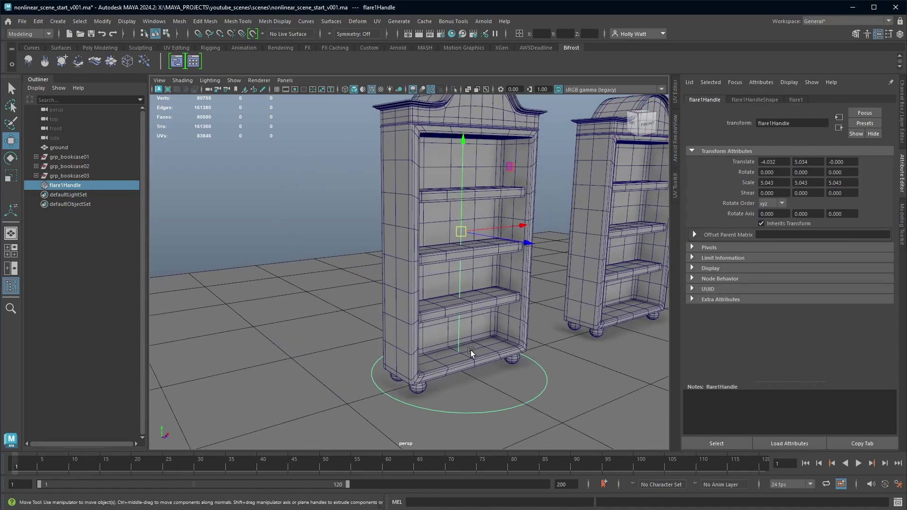
{"action": "left_click", "coordinate": [797, 101]}
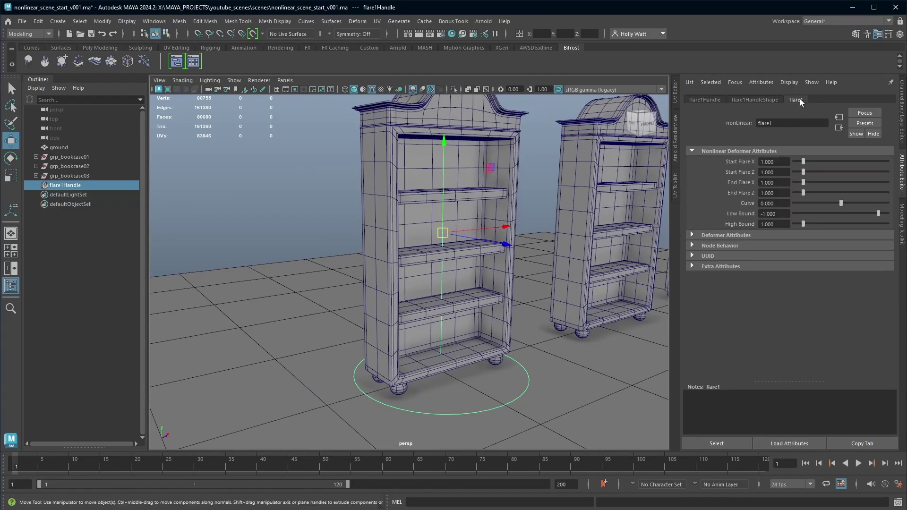
{"action": "mouse_move", "coordinate": [804, 160]}
{"action": "left_mouse_down"}
{"action": "mouse_move", "coordinate": [812, 172]}
{"action": "mouse_move", "coordinate": [803, 165]}
{"action": "left_mouse_up"}
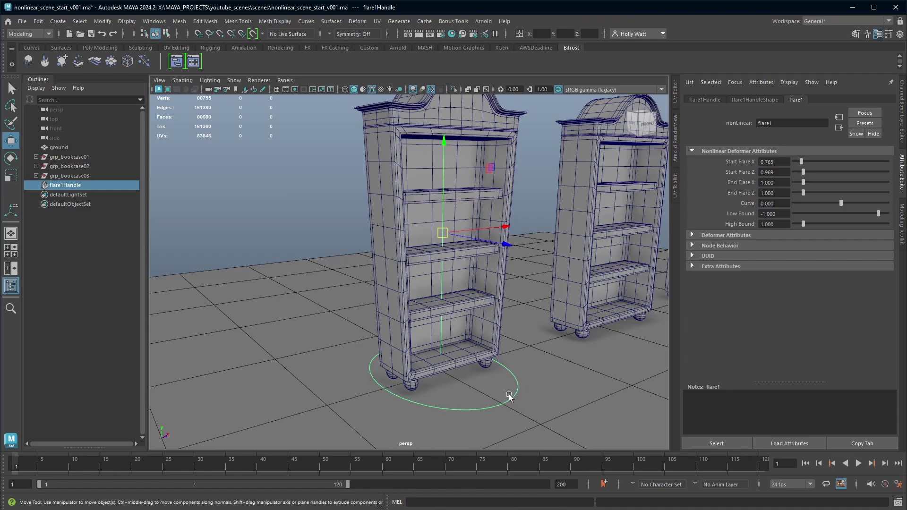
- Use the flare's base manipulator points to set Start Flare X to about 0.683 and Start Flare Z to about 1.229
{"action": "key", "text": "t"}
{"action": "left_click_drag", "start_coordinate": [509, 392], "coordinate": [517, 363], "text": "alt"}
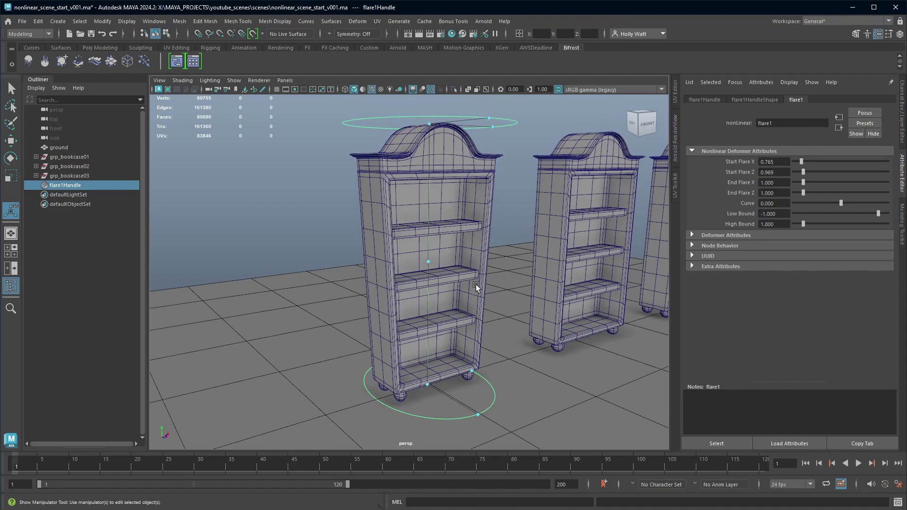
{"action": "mouse_move", "coordinate": [477, 414]}
{"action": "left_mouse_down"}
{"action": "mouse_move", "coordinate": [453, 407]}
{"action": "mouse_move", "coordinate": [488, 421]}
{"action": "mouse_move", "coordinate": [477, 416]}
{"action": "left_mouse_up"}
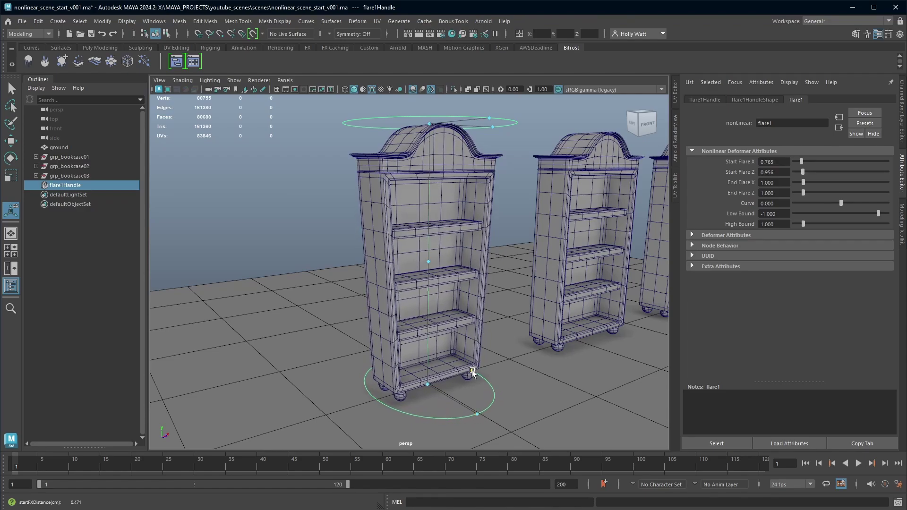
{"action": "left_click_drag", "start_coordinate": [472, 370], "coordinate": [480, 371]}
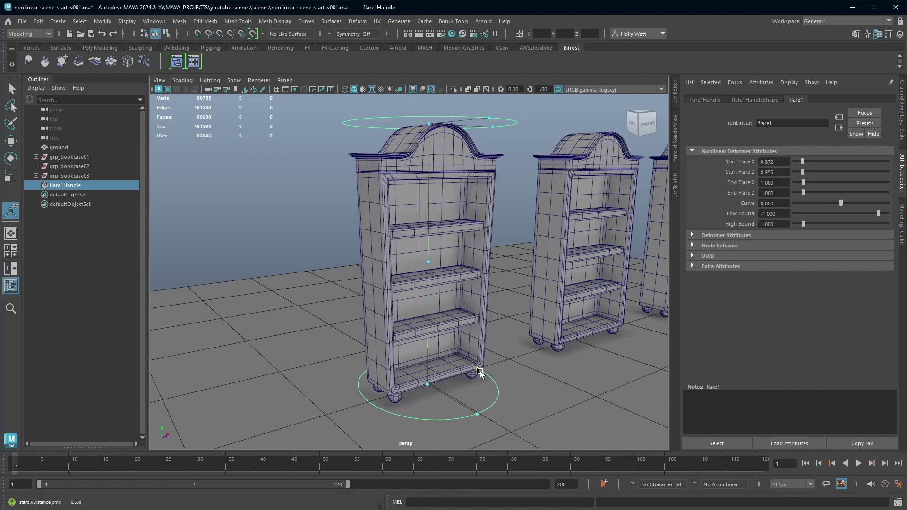
{"action": "left_click_drag", "start_coordinate": [480, 370], "coordinate": [467, 373]}
{"action": "left_click_drag", "start_coordinate": [476, 417], "coordinate": [494, 424]}
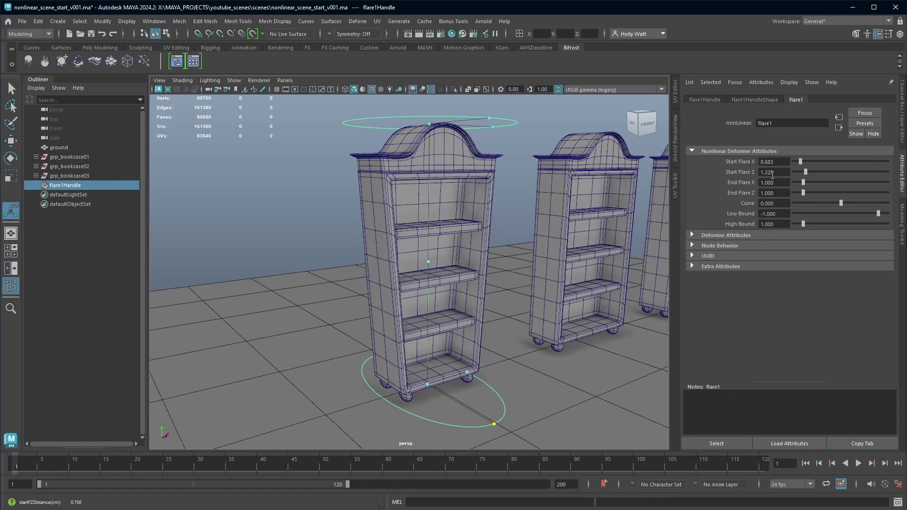
- Widen the upper end of the first bookcase with the flare manipulator, setting End Flare X to about 1.438
{"action": "middle_click_drag", "start_coordinate": [506, 378], "coordinate": [506, 341], "text": "alt"}
{"action": "left_click_drag", "start_coordinate": [506, 341], "coordinate": [454, 180], "text": "alt"}
{"action": "left_click_drag", "start_coordinate": [493, 339], "coordinate": [523, 328], "text": "alt"}
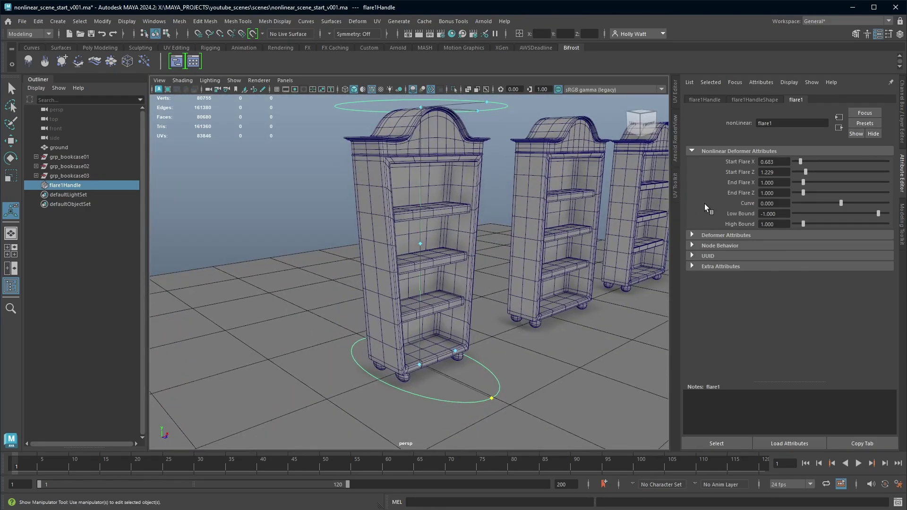
{"action": "middle_click_drag", "start_coordinate": [456, 240], "coordinate": [453, 236], "text": "alt"}
{"action": "left_click_drag", "start_coordinate": [453, 236], "coordinate": [492, 241], "text": "alt"}
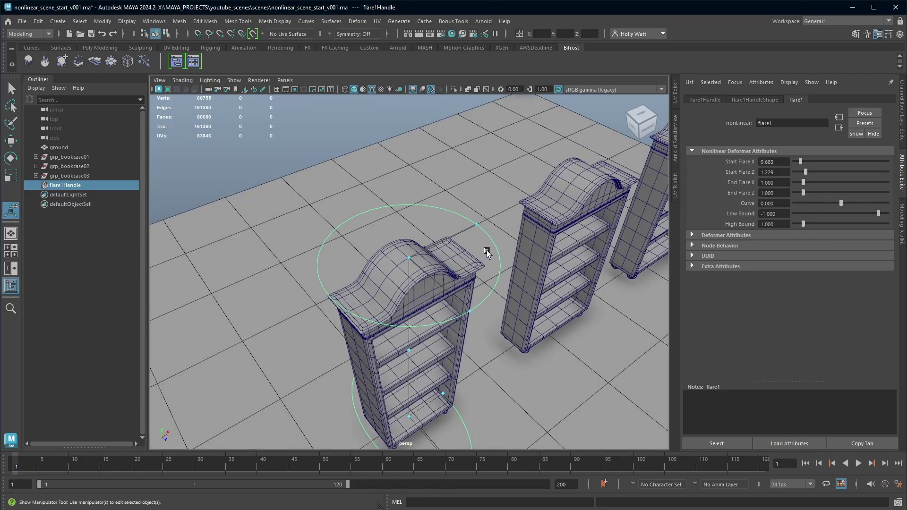
{"action": "left_click_drag", "start_coordinate": [476, 225], "coordinate": [511, 214]}
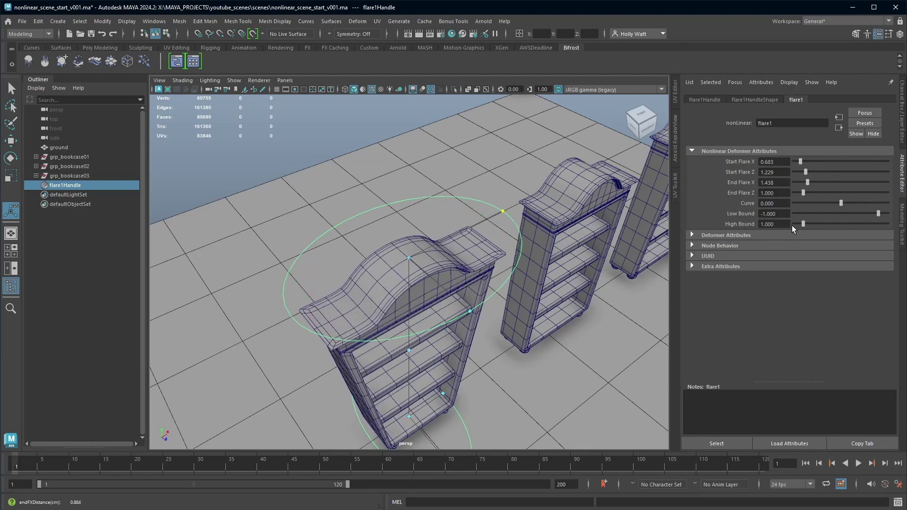
- Set the flare1 deformer's End Flare Z to about 1.224
{"action": "left_click_drag", "start_coordinate": [806, 192], "coordinate": [805, 195]}
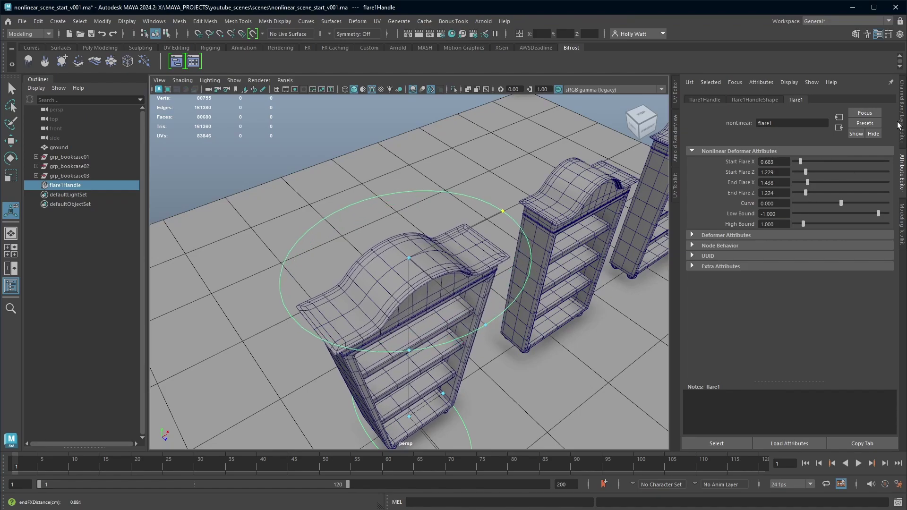
{"action": "left_click_drag", "start_coordinate": [431, 391], "coordinate": [472, 359], "text": "alt"}
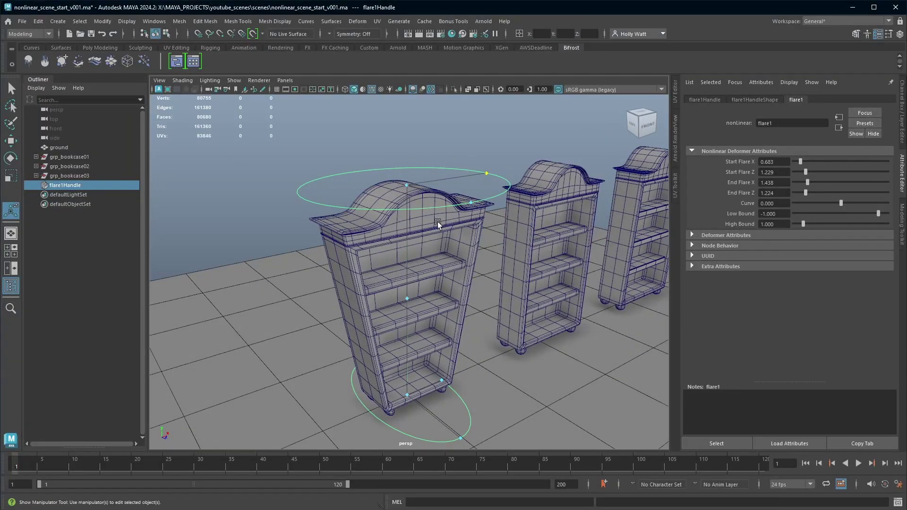
- Leave the flare manipulator and switch to the Scale tool, keeping flare1Handle selected
{"action": "key", "text": "q"}
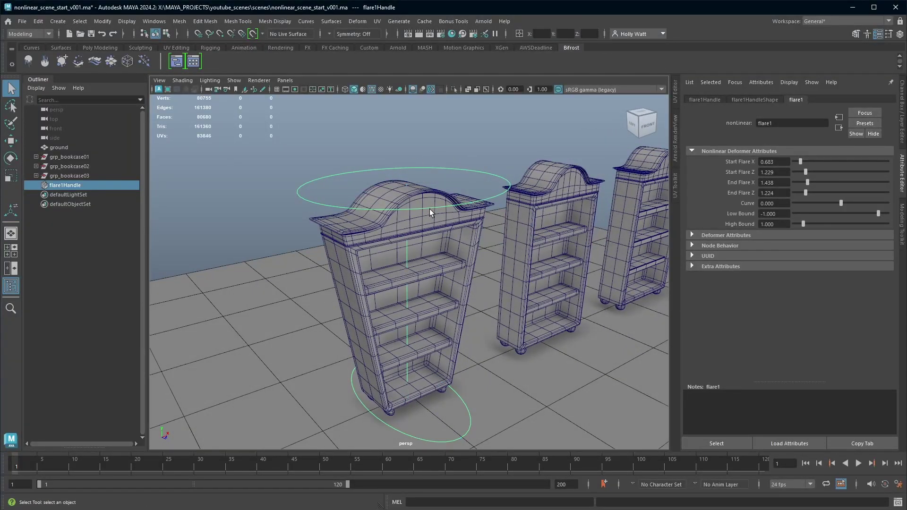
{"action": "key", "text": "w"}
{"action": "key", "text": "e"}
{"action": "key", "text": "r"}
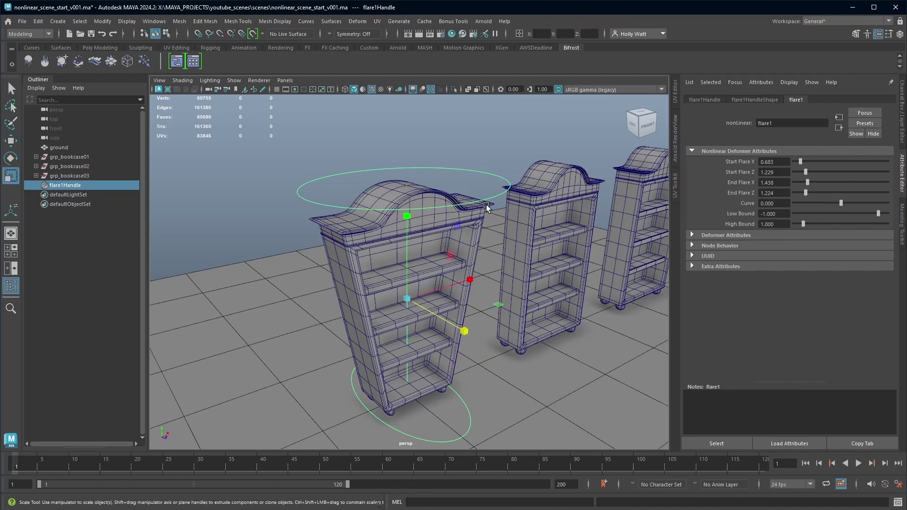
{"action": "left_click", "coordinate": [329, 150]}
{"action": "key", "text": "ctrl+z"}
- Bulge the first bookcase's sides by setting the flare1 deformer's Curve to about 0.398
{"action": "double_click", "coordinate": [782, 203]}
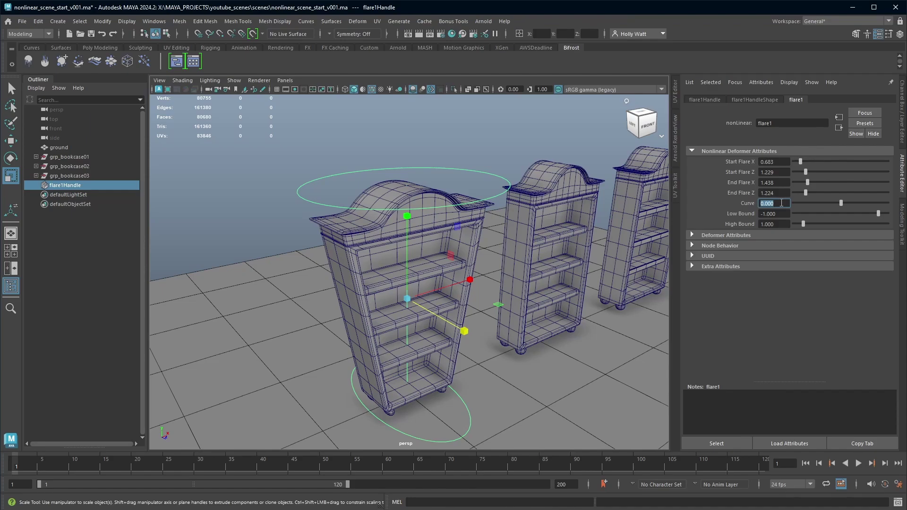
{"action": "mouse_move", "coordinate": [842, 203]}
{"action": "left_mouse_down"}
{"action": "mouse_move", "coordinate": [832, 204]}
{"action": "mouse_move", "coordinate": [841, 204]}
{"action": "left_mouse_up"}
{"action": "left_click_drag", "start_coordinate": [840, 204], "coordinate": [847, 205]}
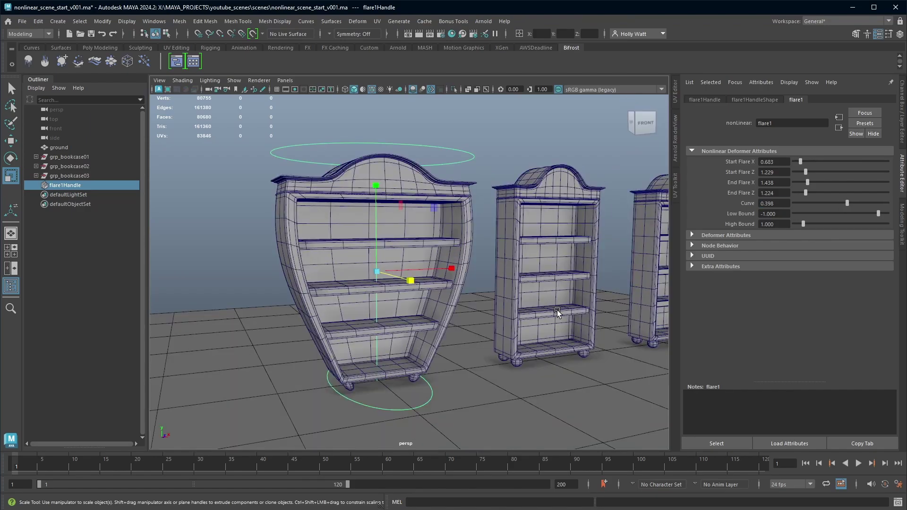
- Inspect the curved side and shelves of grp_bookcase01 up close with smooth mesh preview off and back on
{"action": "left_click", "coordinate": [95, 156]}
{"action": "key", "text": "1"}
{"action": "right_click_drag", "start_coordinate": [334, 231], "coordinate": [478, 246], "text": "alt"}
{"action": "middle_click_drag", "start_coordinate": [478, 245], "coordinate": [441, 239], "text": "alt"}
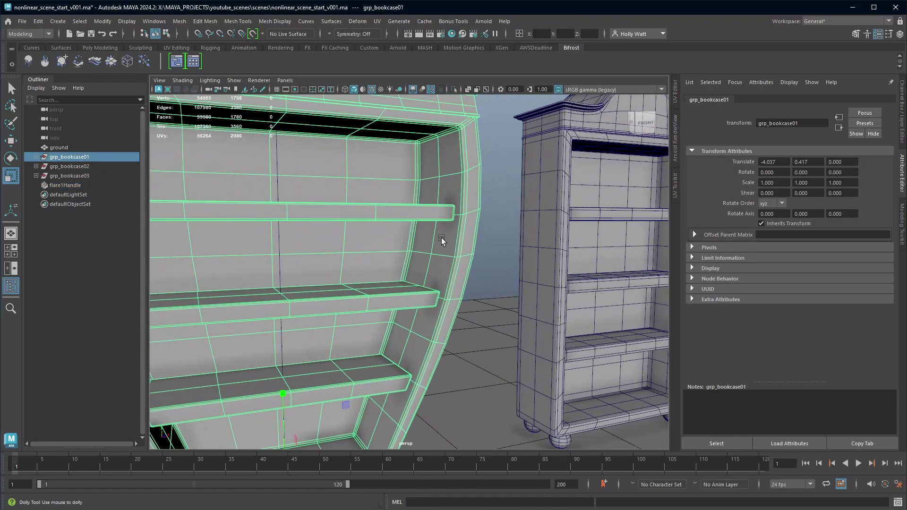
{"action": "right_click_drag", "start_coordinate": [442, 238], "coordinate": [484, 233], "text": "alt"}
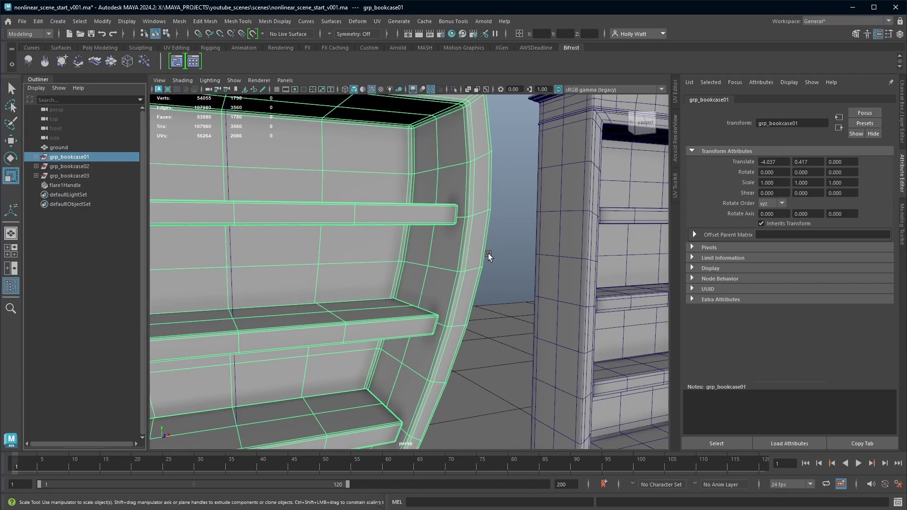
{"action": "key", "text": "3"}
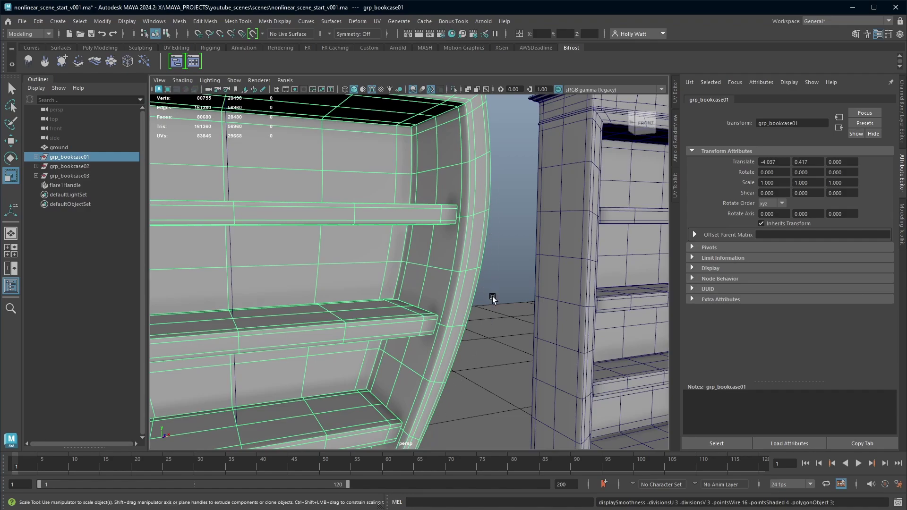
{"action": "left_click", "coordinate": [502, 367]}
{"action": "scroll", "coordinate": [502, 367], "scroll_direction": "down", "scroll_amount": 10}
{"action": "left_click_drag", "start_coordinate": [407, 345], "coordinate": [486, 333], "text": "alt"}
{"action": "middle_click_drag", "start_coordinate": [486, 333], "coordinate": [413, 357], "text": "alt"}
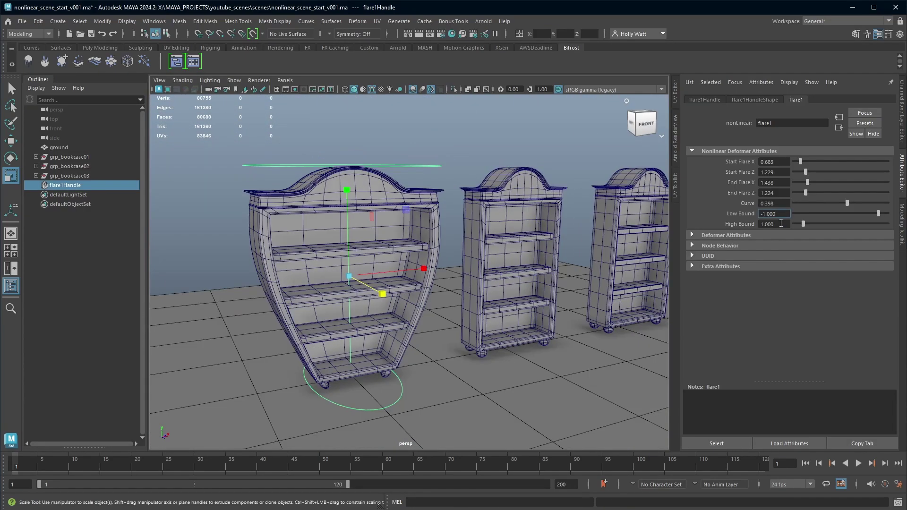
- Extend the flare below the first bookcase by setting Low Bound to about -2.551
{"action": "left_click", "coordinate": [782, 224]}
{"action": "left_click", "coordinate": [785, 212]}
{"action": "left_click", "coordinate": [788, 226]}
{"action": "right_click_drag", "start_coordinate": [523, 242], "coordinate": [485, 254], "text": "alt"}
{"action": "left_click_drag", "start_coordinate": [468, 307], "coordinate": [497, 304], "text": "alt"}
{"action": "middle_click_drag", "start_coordinate": [497, 270], "coordinate": [499, 284], "text": "alt"}
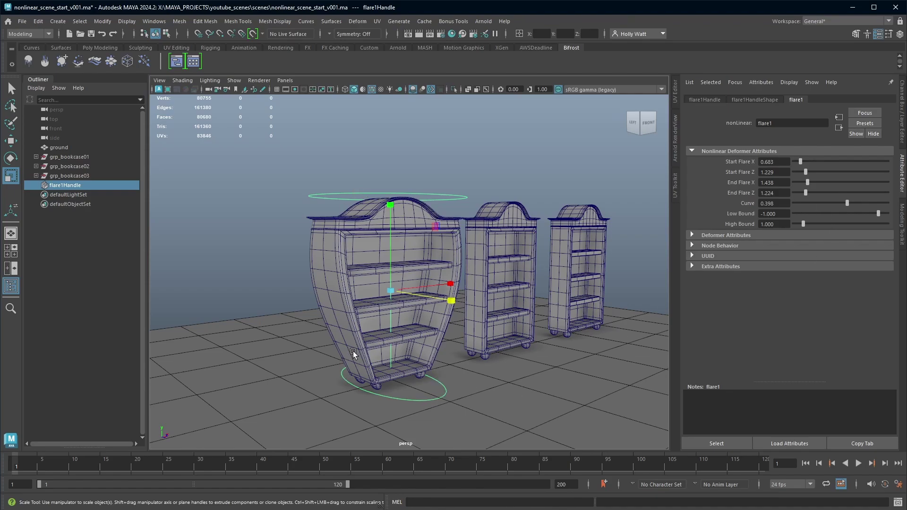
{"action": "left_click_drag", "start_coordinate": [877, 213], "coordinate": [864, 213]}
{"action": "right_click_drag", "start_coordinate": [495, 364], "coordinate": [393, 375], "text": "alt"}
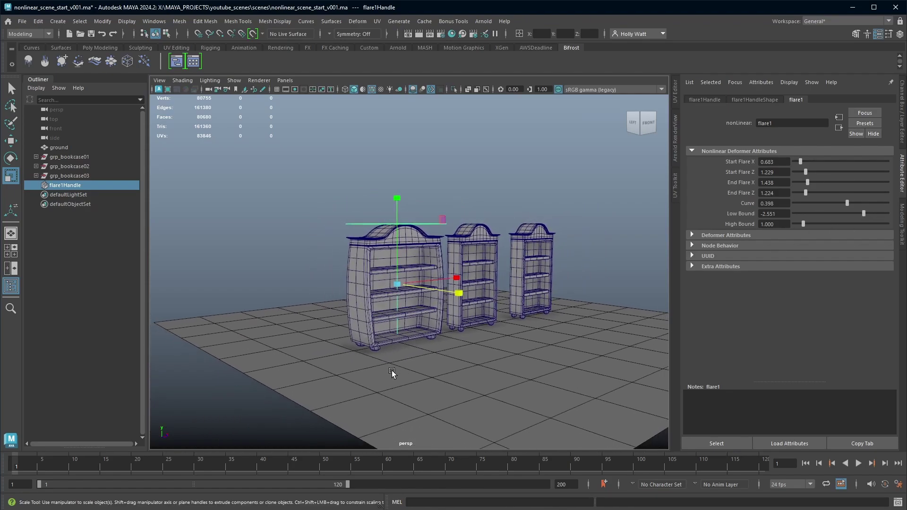
{"action": "left_click_drag", "start_coordinate": [393, 374], "coordinate": [403, 359], "text": "alt"}
{"action": "left_click_drag", "start_coordinate": [406, 259], "coordinate": [406, 296], "text": "alt"}
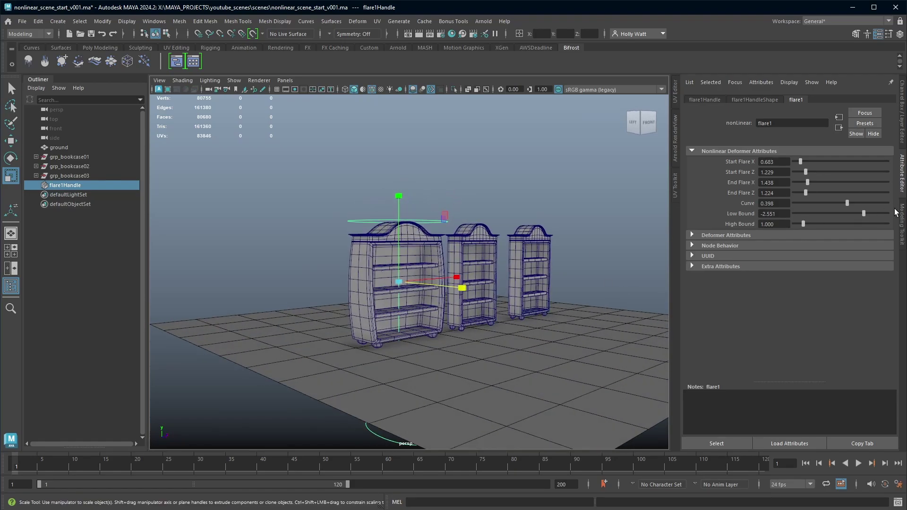
- Set the flare1 deformer's Low Bound to about -0.561 and adjust its High Bound
{"action": "left_click_drag", "start_coordinate": [865, 213], "coordinate": [882, 212]}
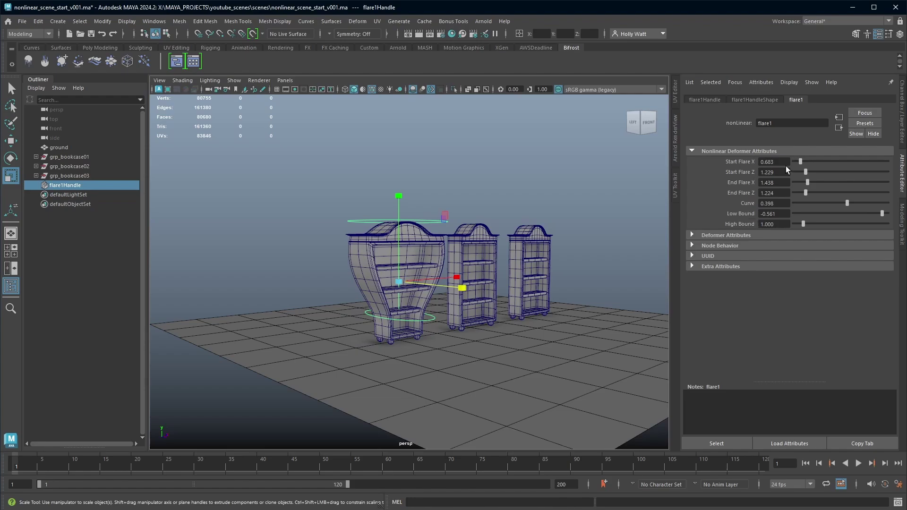
{"action": "right_click_drag", "start_coordinate": [250, 326], "coordinate": [405, 344], "text": "alt"}
{"action": "middle_click_drag", "start_coordinate": [405, 344], "coordinate": [411, 310], "text": "alt"}
{"action": "right_click_drag", "start_coordinate": [411, 310], "coordinate": [368, 400], "text": "alt"}
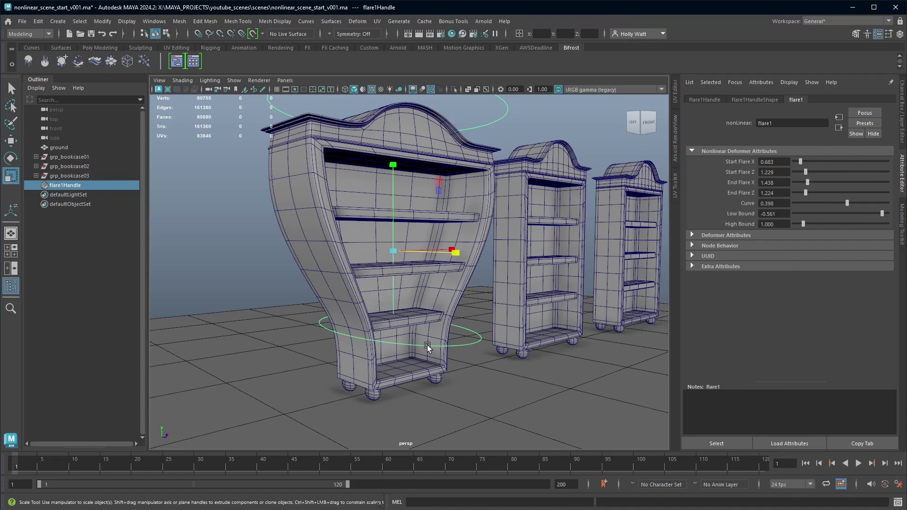
{"action": "left_click", "coordinate": [780, 204]}
{"action": "right_click_drag", "start_coordinate": [360, 268], "coordinate": [427, 288], "text": "alt"}
{"action": "middle_click_drag", "start_coordinate": [427, 288], "coordinate": [427, 319], "text": "alt"}
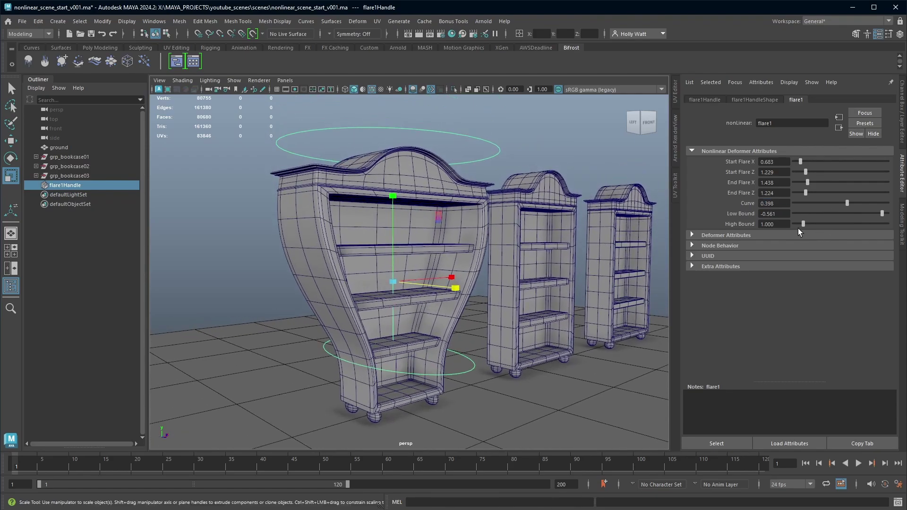
{"action": "left_click_drag", "start_coordinate": [801, 223], "coordinate": [797, 223]}
{"action": "left_click_drag", "start_coordinate": [520, 284], "coordinate": [372, 293], "text": "alt"}
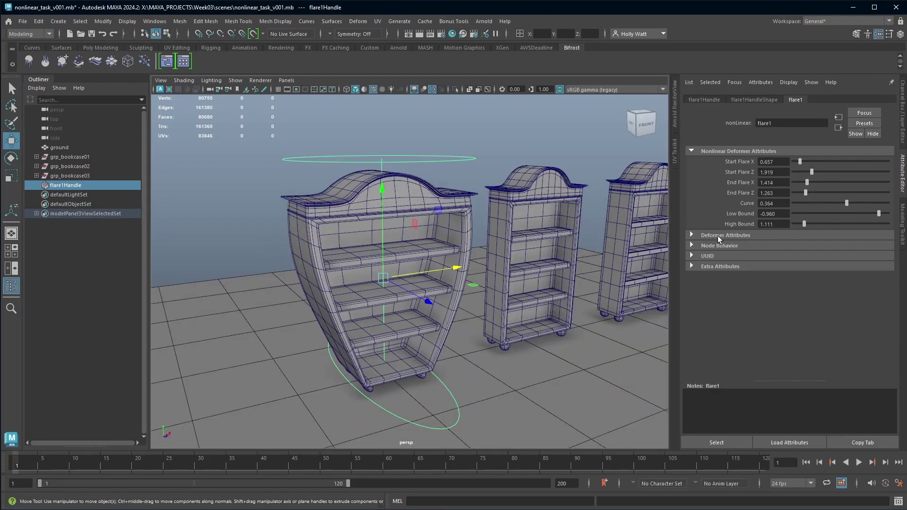
- Expand flare1's Deformer Attributes and reduce the deformer's Envelope to about 0.554
{"action": "left_click", "coordinate": [717, 235]}
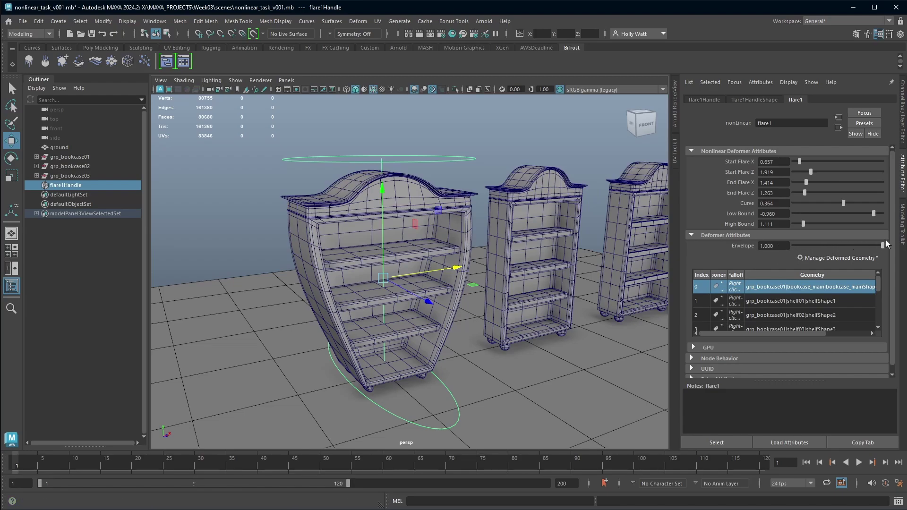
{"action": "mouse_move", "coordinate": [882, 246]}
{"action": "left_mouse_down"}
{"action": "mouse_move", "coordinate": [792, 248]}
{"action": "mouse_move", "coordinate": [893, 255]}
{"action": "mouse_move", "coordinate": [776, 248]}
{"action": "mouse_move", "coordinate": [884, 247]}
{"action": "left_mouse_up"}
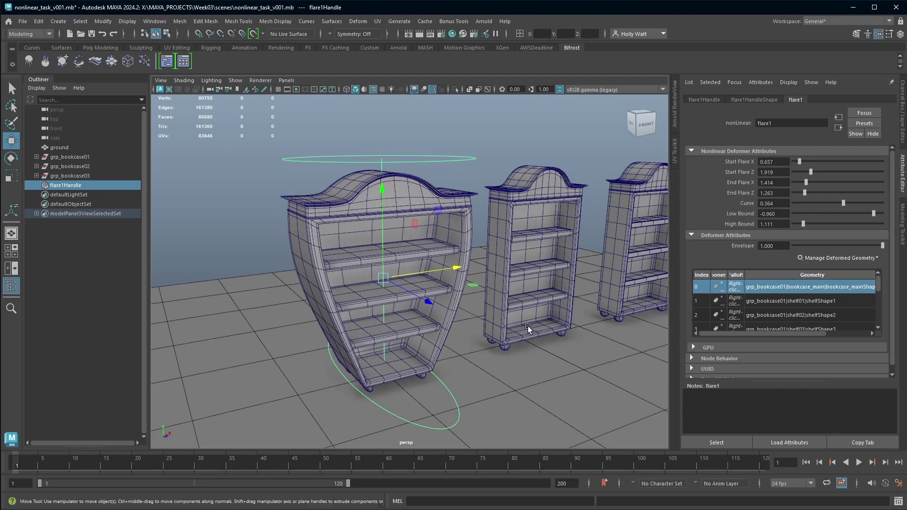
{"action": "left_click_drag", "start_coordinate": [628, 326], "coordinate": [545, 322], "text": "alt"}
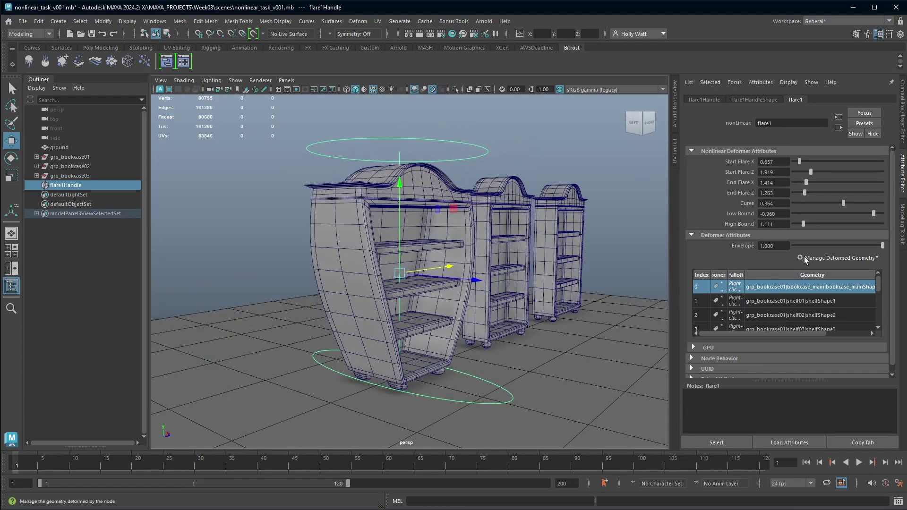
{"action": "left_click_drag", "start_coordinate": [882, 249], "coordinate": [843, 247]}
{"action": "left_click_drag", "start_coordinate": [449, 286], "coordinate": [425, 302], "text": "alt"}
{"action": "left_click", "coordinate": [774, 245]}
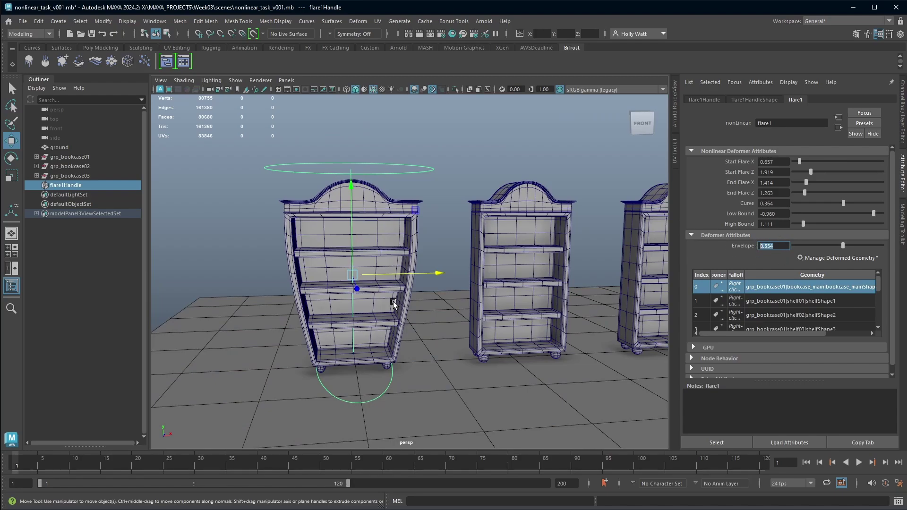
{"action": "left_click_drag", "start_coordinate": [394, 305], "coordinate": [500, 333], "text": "alt"}
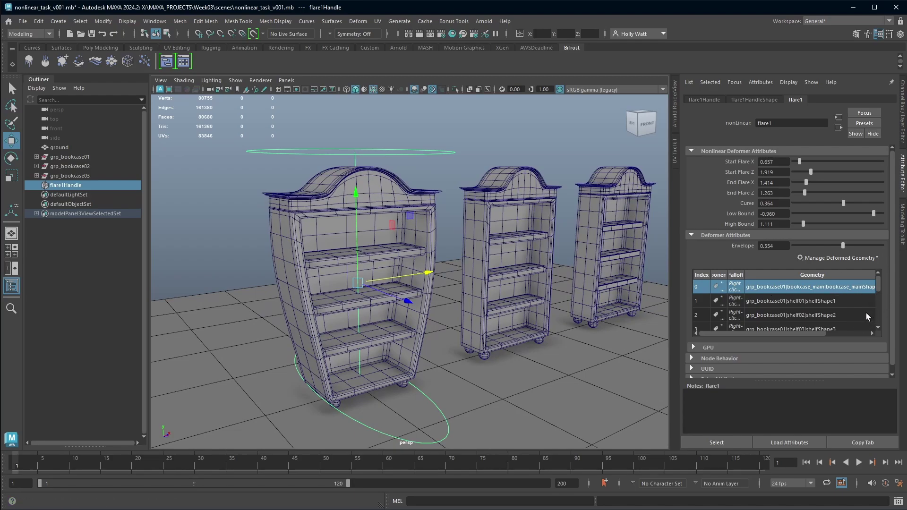
- Review the list of geometry deformed by flare1 and its options for adding or removing geometry
{"action": "left_click_drag", "start_coordinate": [878, 293], "coordinate": [883, 272]}
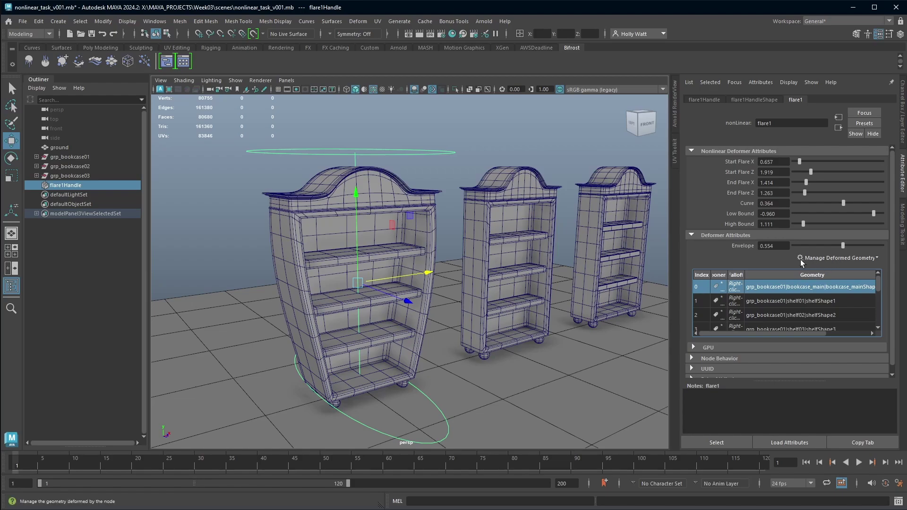
{"action": "left_click", "coordinate": [842, 258]}
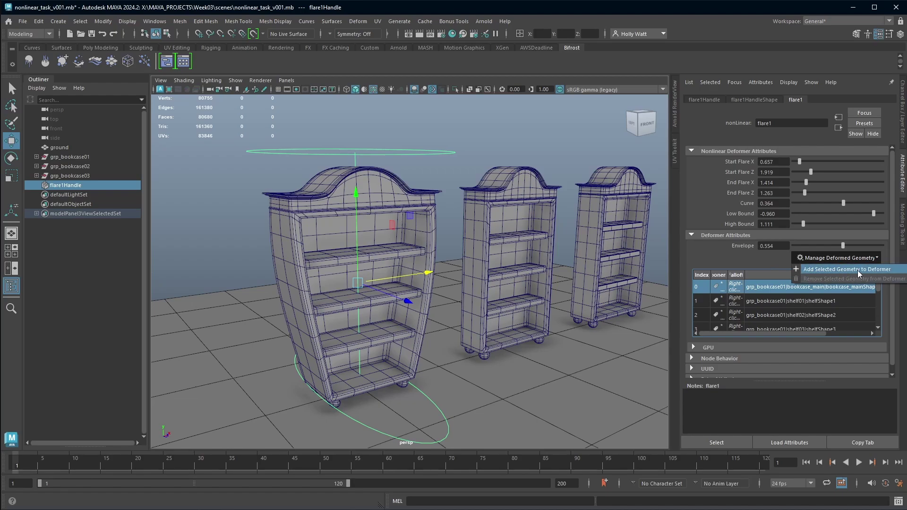
{"action": "left_click", "coordinate": [768, 261]}
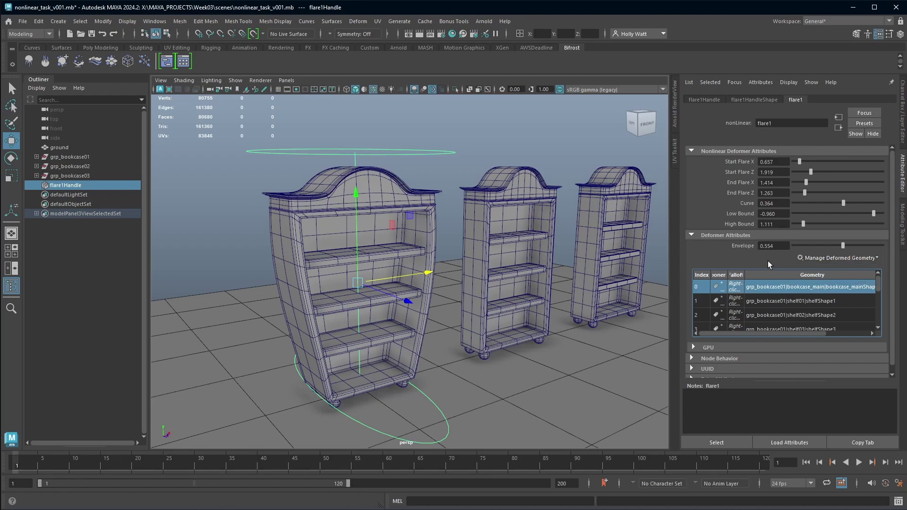
- Remove the first bookcase's arched crown piece from the flare1 deformer
{"action": "left_click", "coordinate": [318, 207]}
{"action": "left_click", "coordinate": [877, 258]}
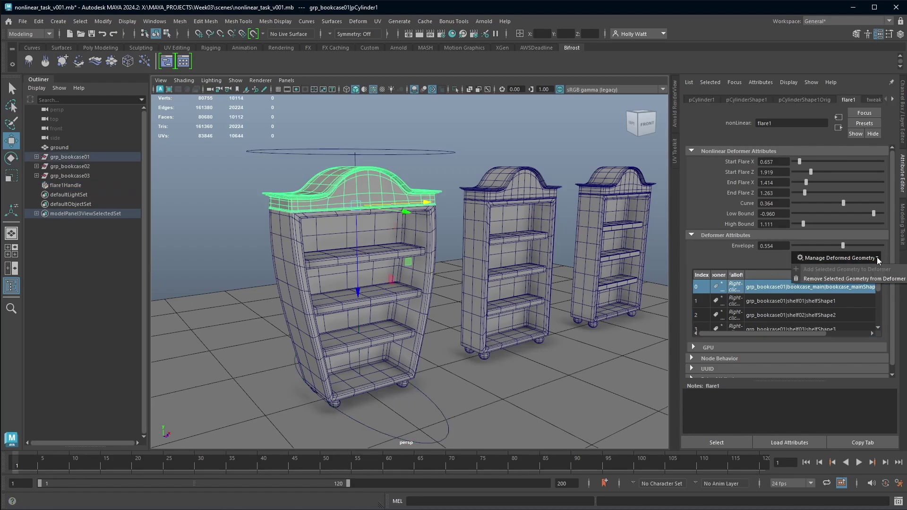
{"action": "left_click", "coordinate": [847, 277]}
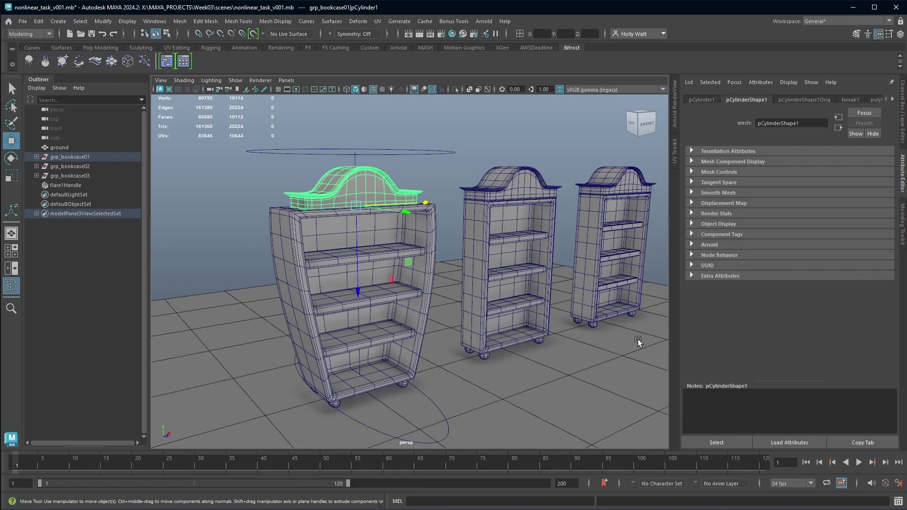
{"action": "left_click_drag", "start_coordinate": [501, 258], "coordinate": [524, 257], "text": "alt"}
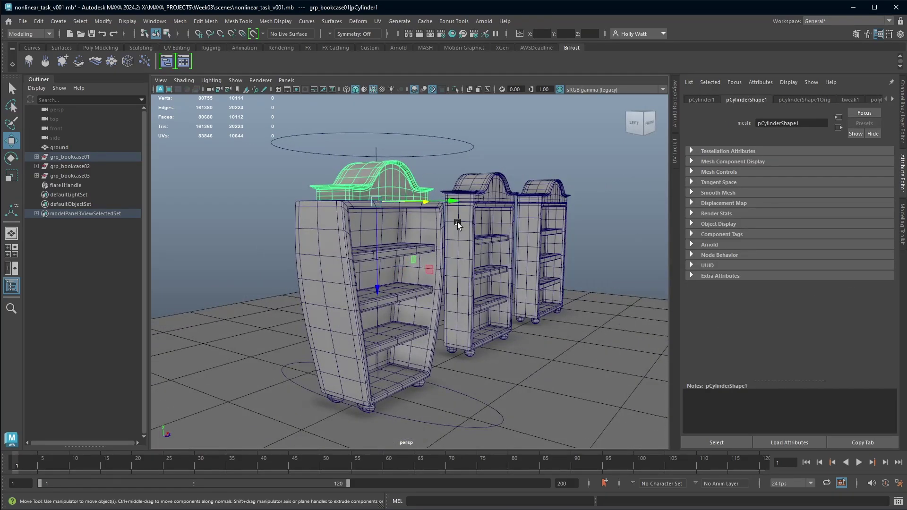
{"action": "left_click_drag", "start_coordinate": [468, 223], "coordinate": [478, 231], "text": "alt"}
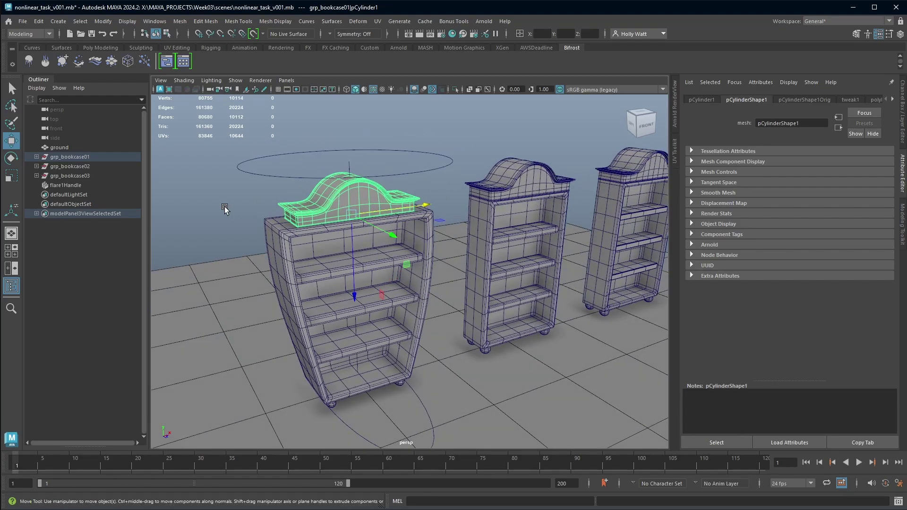
- Select the first bookcase's crown piece together with flare1Handle and add the crown back to the flare1 deformer
{"action": "left_click", "coordinate": [89, 186]}
{"action": "left_click", "coordinate": [406, 200]}
{"action": "left_click", "coordinate": [68, 185]}
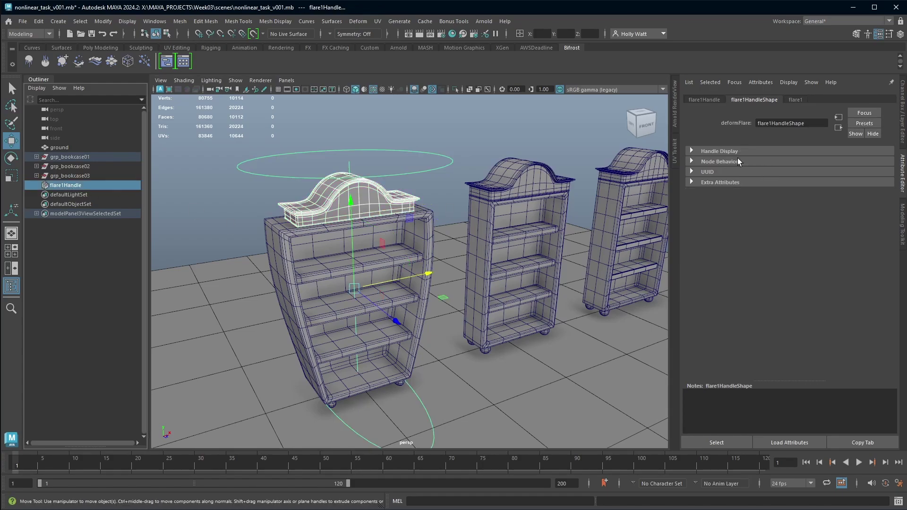
{"action": "left_click", "coordinate": [798, 99]}
{"action": "left_click", "coordinate": [863, 256]}
{"action": "left_click", "coordinate": [849, 268]}
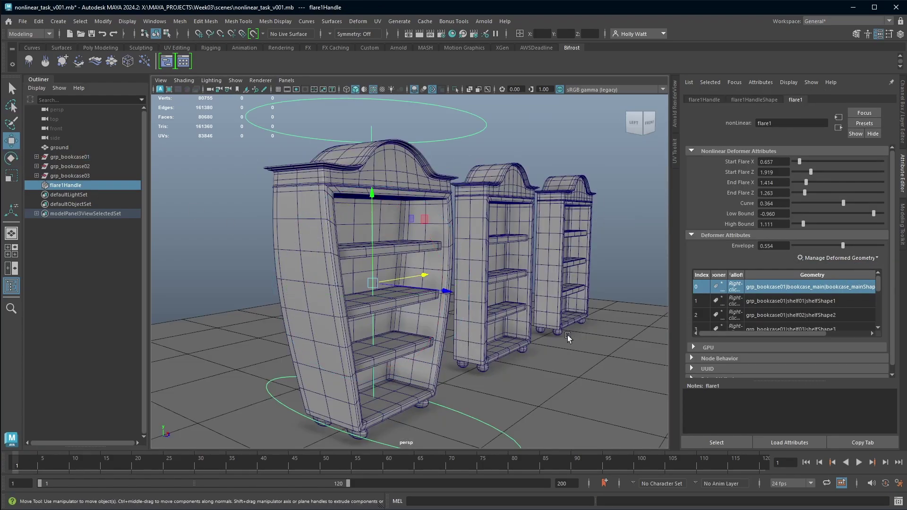
- Try moving flare1Handle upward along the first bookcase and undo the last move
{"action": "right_click_drag", "start_coordinate": [567, 335], "coordinate": [473, 337], "text": "alt"}
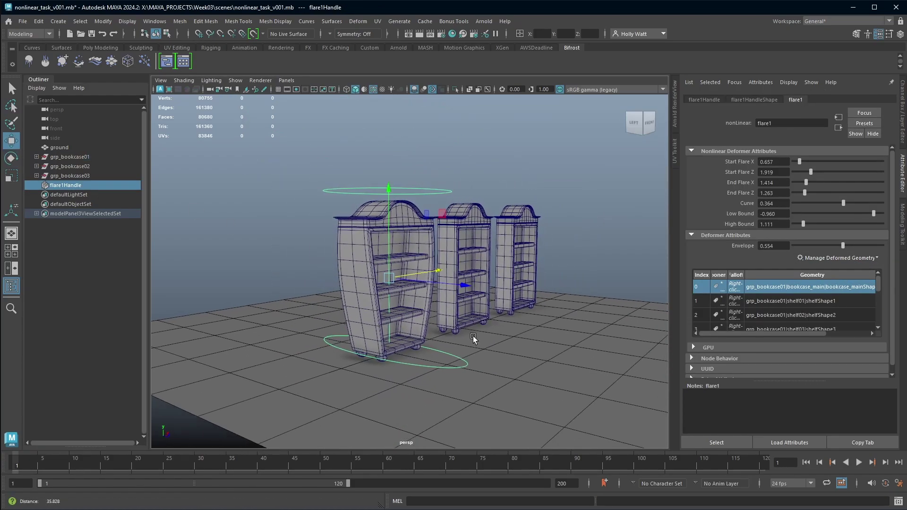
{"action": "left_click_drag", "start_coordinate": [473, 336], "coordinate": [444, 342], "text": "alt"}
{"action": "left_click_drag", "start_coordinate": [371, 194], "coordinate": [388, 130]}
{"action": "left_click_drag", "start_coordinate": [527, 312], "coordinate": [462, 300], "text": "alt"}
{"action": "left_click_drag", "start_coordinate": [356, 367], "coordinate": [377, 368], "text": "alt"}
{"action": "right_click_drag", "start_coordinate": [377, 367], "coordinate": [474, 347], "text": "alt"}
{"action": "left_click_drag", "start_coordinate": [338, 204], "coordinate": [343, 175]}
{"action": "left_click_drag", "start_coordinate": [338, 314], "coordinate": [323, 255], "text": "alt"}
{"action": "key", "text": "ctrl+z"}
{"action": "left_click_drag", "start_coordinate": [463, 320], "coordinate": [434, 320], "text": "alt"}
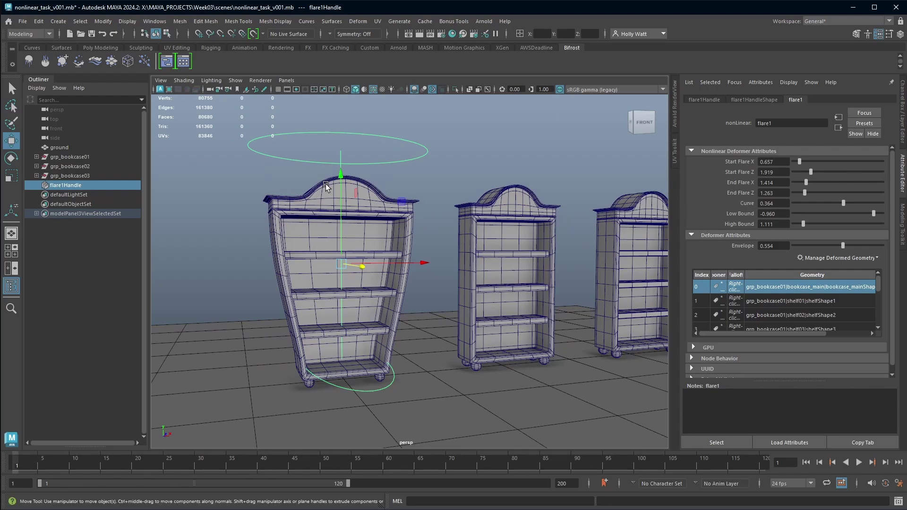
- Move flare1Handle vertically to about 5.558 in Y, then try a sideways shift and undo it
{"action": "mouse_move", "coordinate": [341, 176]}
{"action": "left_mouse_down"}
{"action": "mouse_move", "coordinate": [341, 191]}
{"action": "mouse_move", "coordinate": [343, 181]}
{"action": "left_mouse_up"}
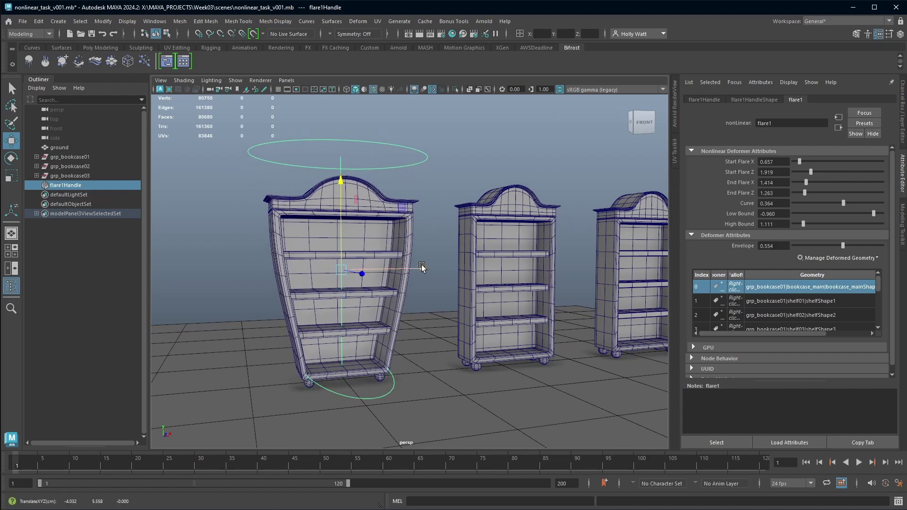
{"action": "left_click_drag", "start_coordinate": [422, 267], "coordinate": [451, 280]}
{"action": "key", "text": "ctrl+z"}
{"action": "left_click_drag", "start_coordinate": [400, 330], "coordinate": [428, 329], "text": "alt"}
{"action": "left_click_drag", "start_coordinate": [371, 317], "coordinate": [443, 251], "text": "alt"}
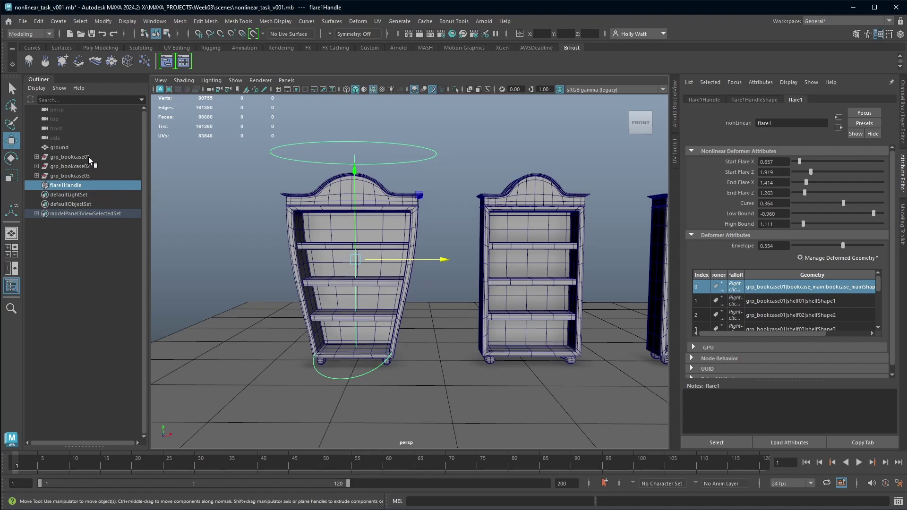
- Delete the construction history of the grp_bookcase01 group
{"action": "left_click", "coordinate": [71, 157]}
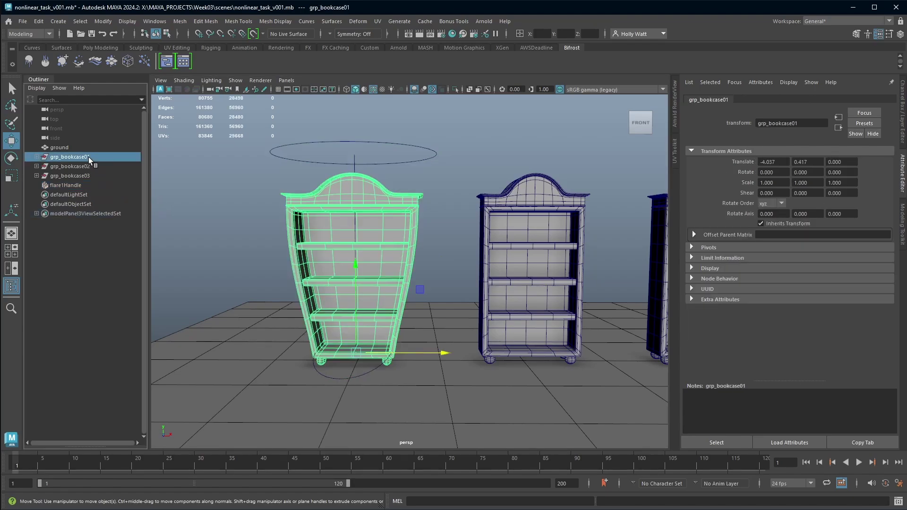
{"action": "left_click", "coordinate": [40, 21]}
{"action": "mouse_move", "coordinate": [132, 145]}
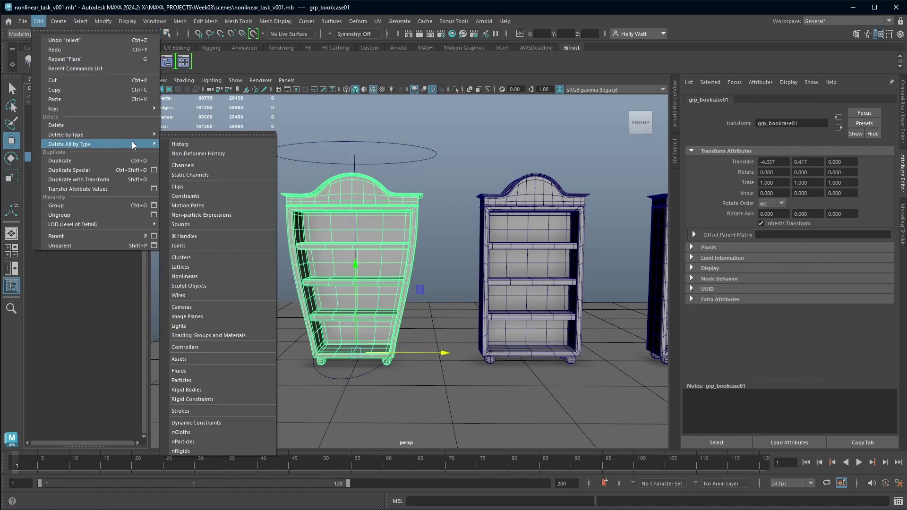
{"action": "left_click", "coordinate": [200, 137]}
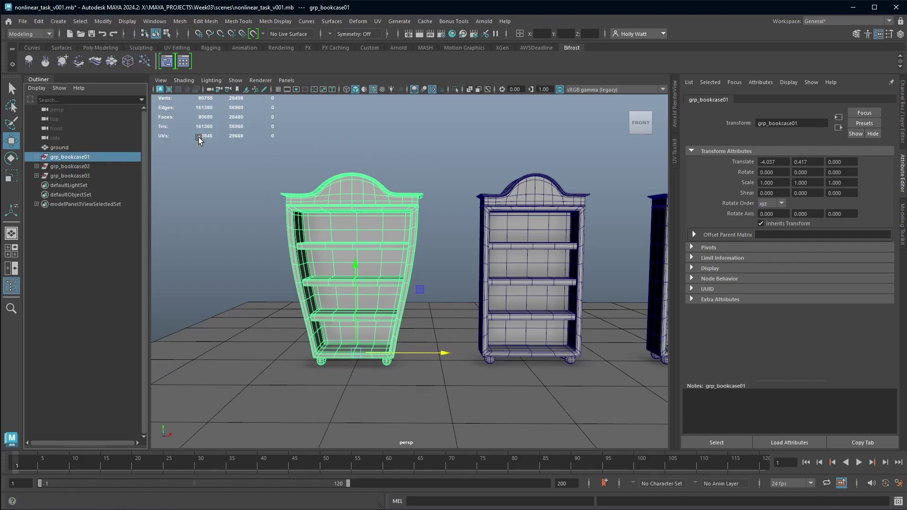
- Check the first bookcase's crown piece without its deformer, and undo the selection and the history deletion
{"action": "left_click_drag", "start_coordinate": [368, 258], "coordinate": [362, 201], "text": "alt"}
{"action": "left_click", "coordinate": [372, 206]}
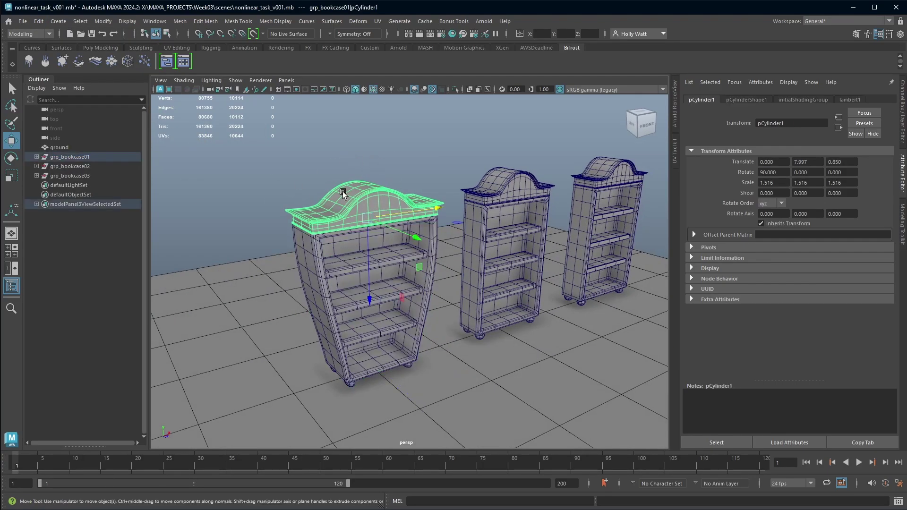
{"action": "left_click_drag", "start_coordinate": [412, 288], "coordinate": [386, 275], "text": "alt"}
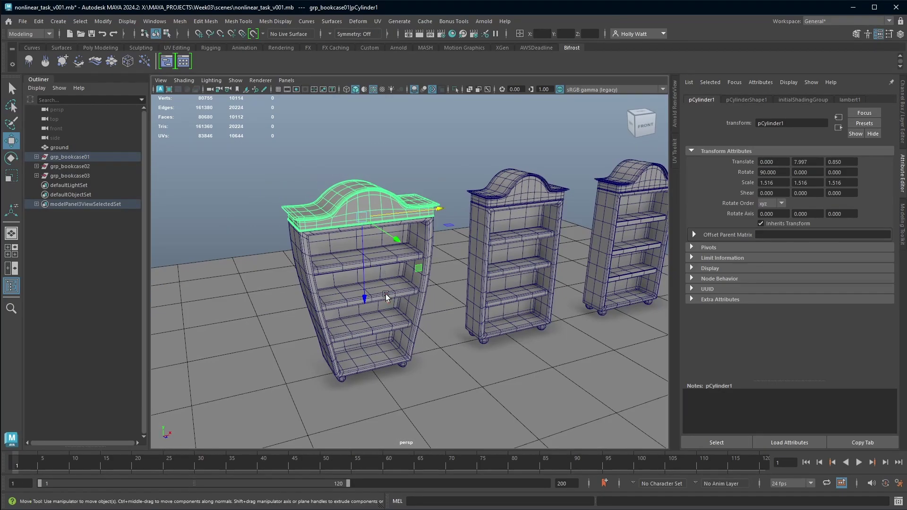
{"action": "key", "text": "ctrl+z"}
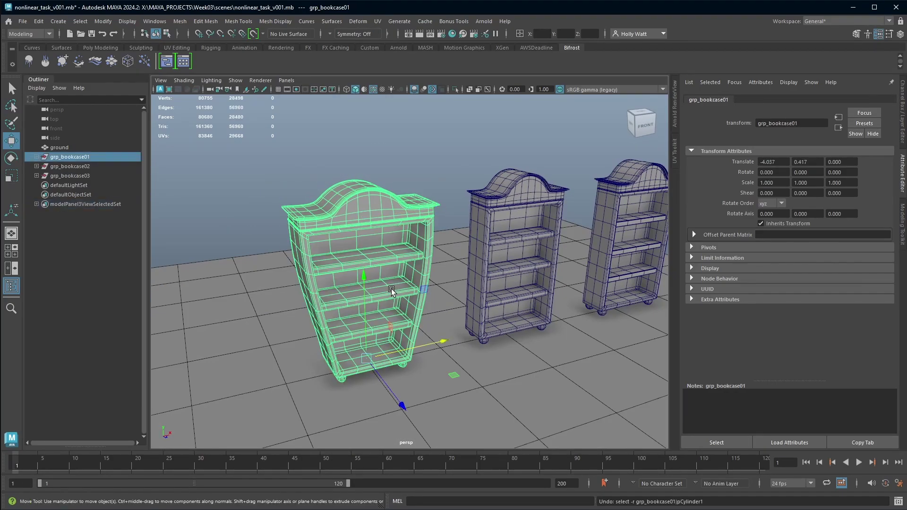
{"action": "key", "text": "ctrl+z"}
- Duplicate grp_bookcase01 and move the copy behind the original to about -10.796 in Z
{"action": "left_click_drag", "start_coordinate": [426, 303], "coordinate": [363, 277], "text": "alt"}
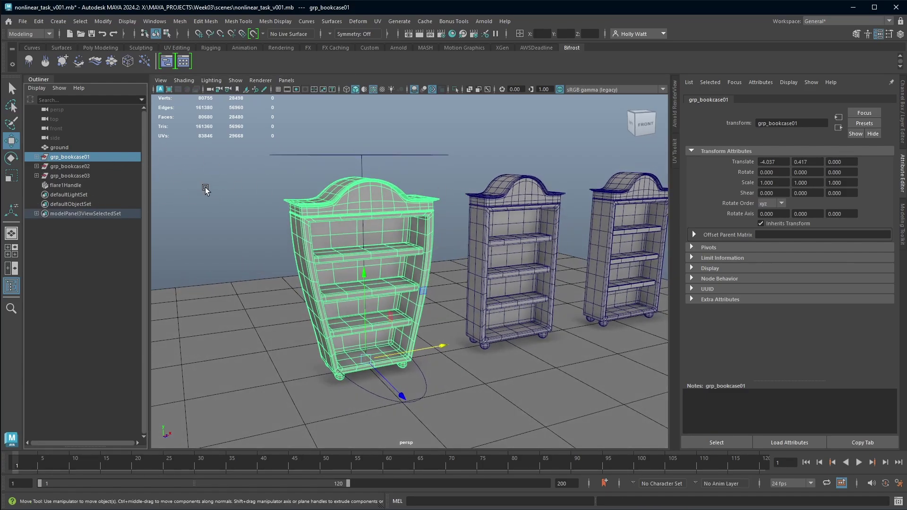
{"action": "left_click_drag", "start_coordinate": [208, 188], "coordinate": [365, 322], "text": "alt"}
{"action": "key", "text": "ctrl+d"}
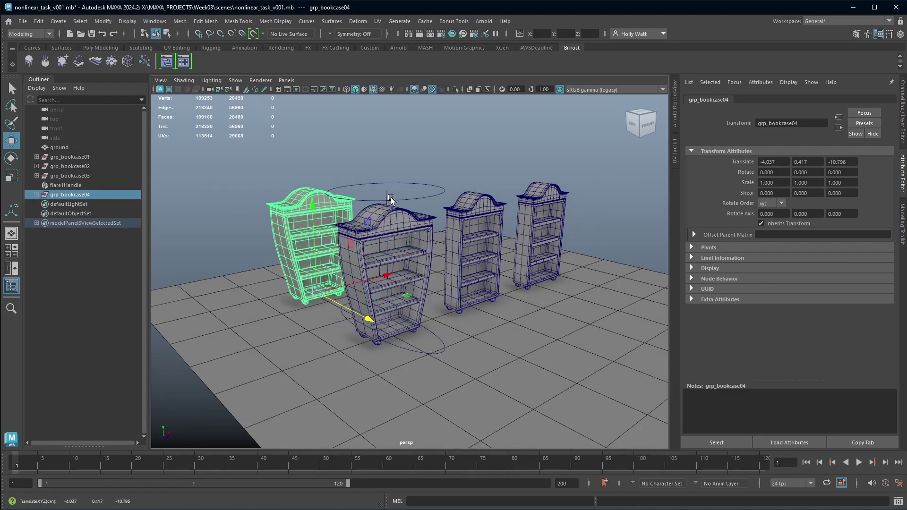
- Group flare1Handle together with grp_bookcase01 and hide the new group
{"action": "left_click", "coordinate": [391, 200]}
{"action": "left_click_drag", "start_coordinate": [387, 177], "coordinate": [411, 195]}
{"action": "left_click", "coordinate": [411, 198]}
{"action": "left_click", "coordinate": [73, 192]}
{"action": "left_click", "coordinate": [80, 185]}
{"action": "left_click", "coordinate": [90, 156], "text": "ctrl"}
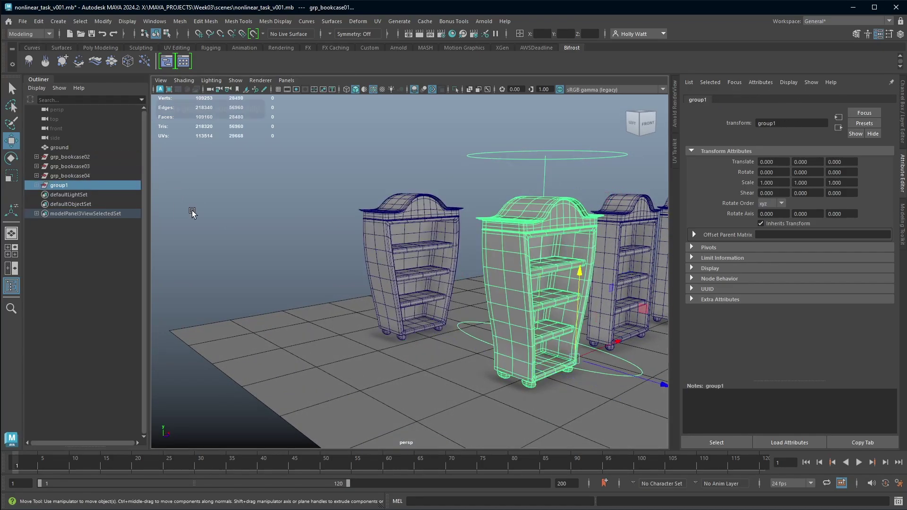
{"action": "key", "text": "ctrl+g"}
{"action": "key", "text": "ctrl+h"}
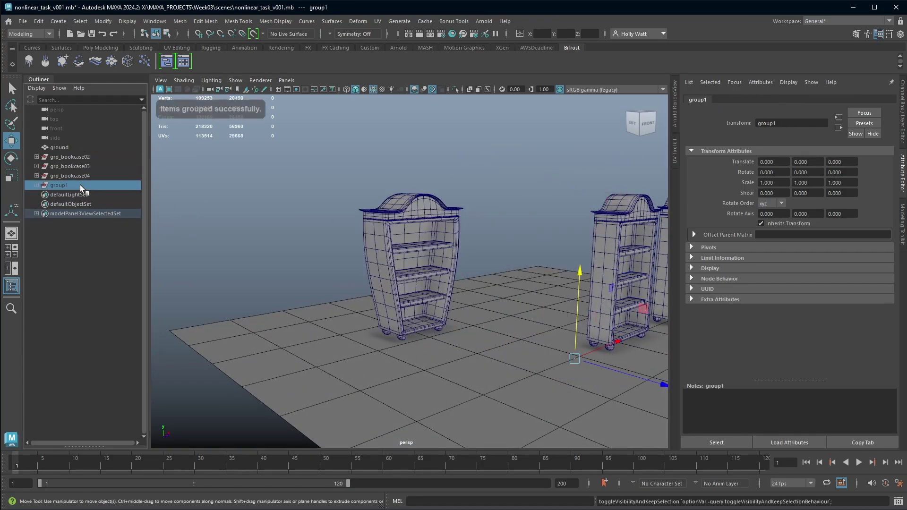
{"action": "left_click", "coordinate": [232, 209]}
{"action": "right_click_drag", "start_coordinate": [531, 337], "coordinate": [449, 322], "text": "alt"}
{"action": "left_click_drag", "start_coordinate": [449, 322], "coordinate": [525, 295], "text": "alt"}
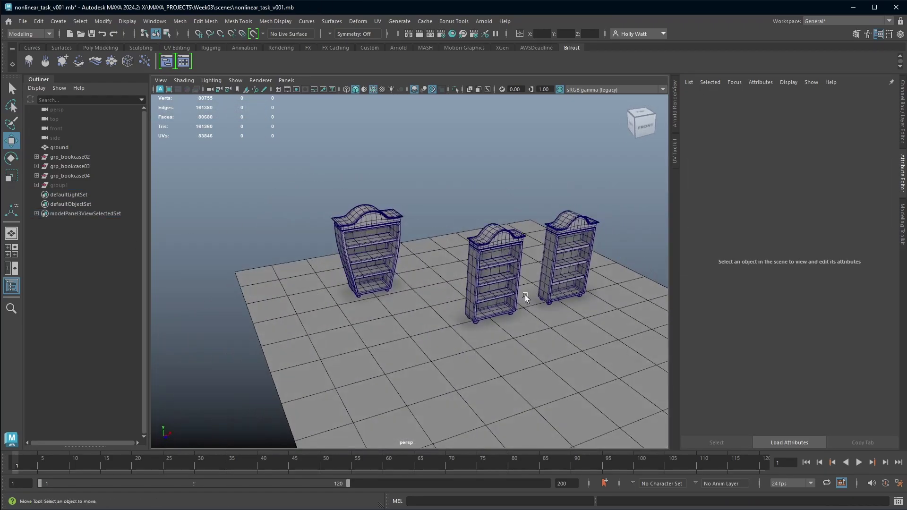
- Move the duplicated grp_bookcase04 forward to about -1.224 in Z
{"action": "left_click", "coordinate": [76, 175]}
{"action": "key", "text": "f"}
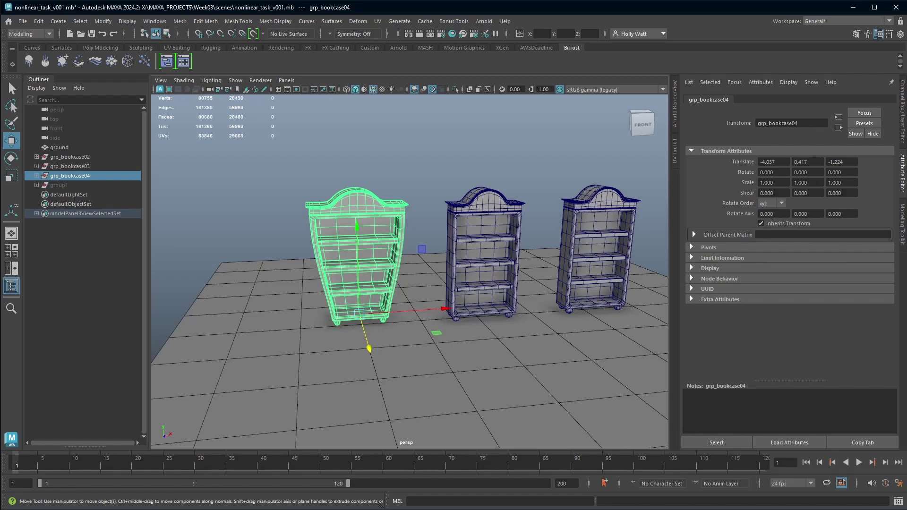
- Add a nonlinear Bend deformer to the middle bookcase, grp_bookcase02
{"action": "left_click", "coordinate": [69, 157]}
{"action": "right_click_drag", "start_coordinate": [416, 293], "coordinate": [498, 283], "text": "alt"}
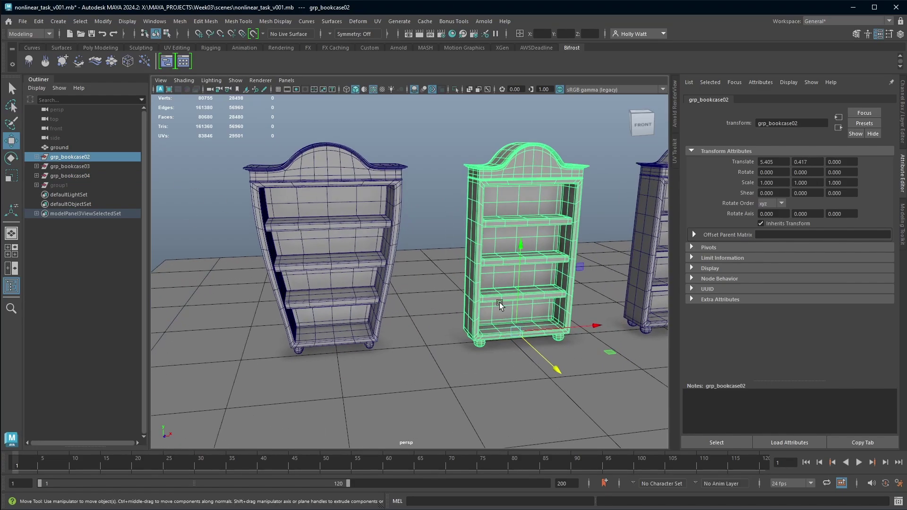
{"action": "middle_click_drag", "start_coordinate": [498, 284], "coordinate": [402, 380], "text": "alt"}
{"action": "left_click_drag", "start_coordinate": [403, 380], "coordinate": [444, 370], "text": "alt"}
{"action": "middle_click_drag", "start_coordinate": [475, 374], "coordinate": [455, 358], "text": "alt"}
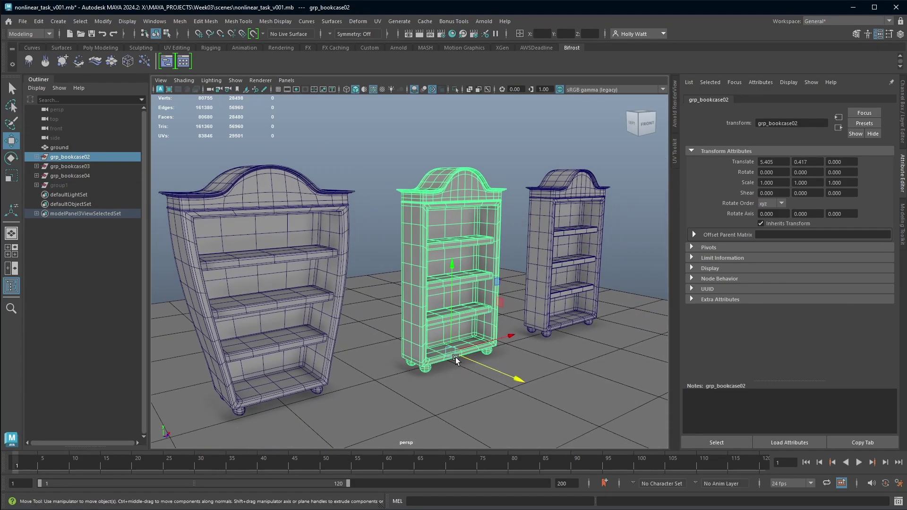
{"action": "right_click_drag", "start_coordinate": [455, 357], "coordinate": [472, 359], "text": "alt"}
{"action": "middle_click_drag", "start_coordinate": [472, 359], "coordinate": [452, 362], "text": "alt"}
{"action": "left_click", "coordinate": [362, 23]}
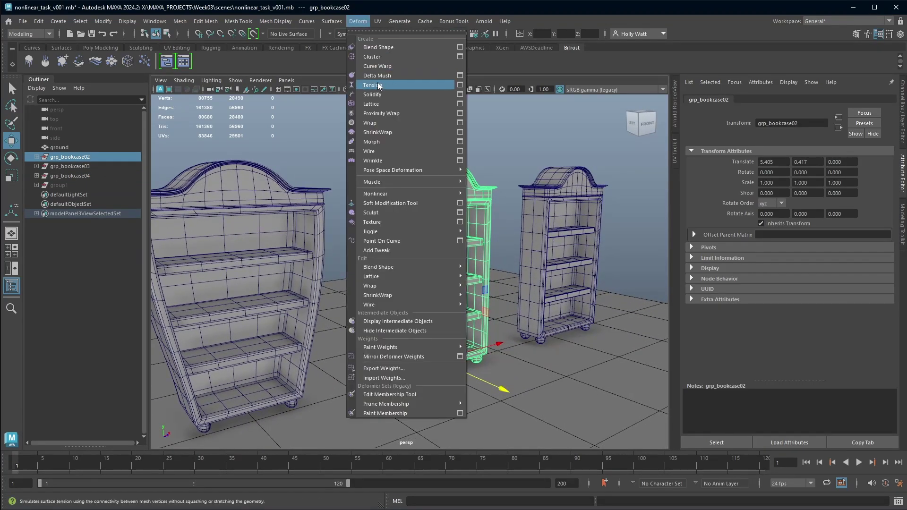
{"action": "mouse_move", "coordinate": [424, 192]}
{"action": "left_click", "coordinate": [487, 194]}
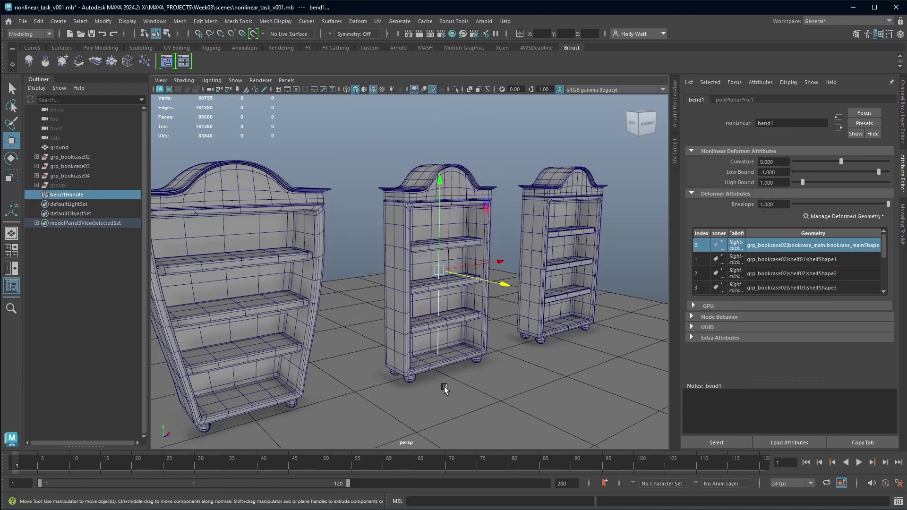
- Examine the bend handle inside the middle bookcase in wireframe display and return to shaded display
{"action": "scroll", "coordinate": [513, 336], "scroll_direction": "down", "scroll_amount": 3}
{"action": "left_click_drag", "start_coordinate": [512, 336], "coordinate": [509, 292], "text": "alt"}
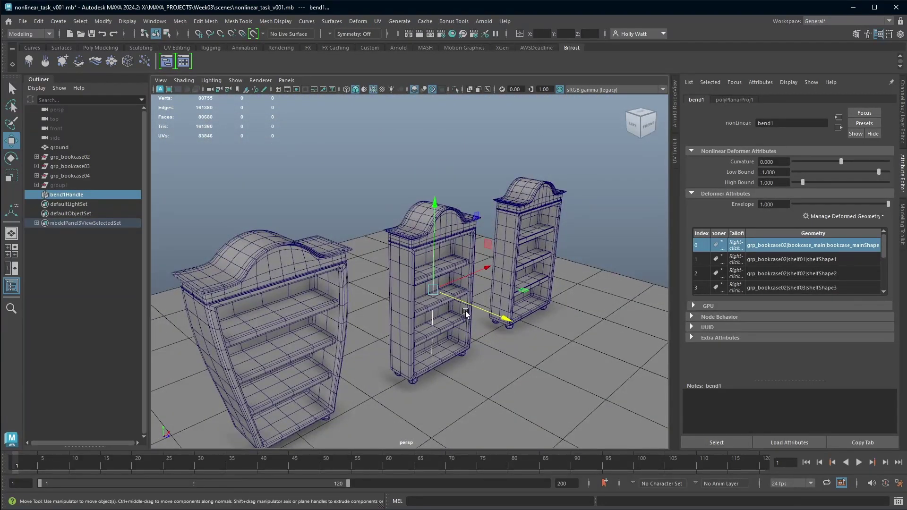
{"action": "key", "text": "4"}
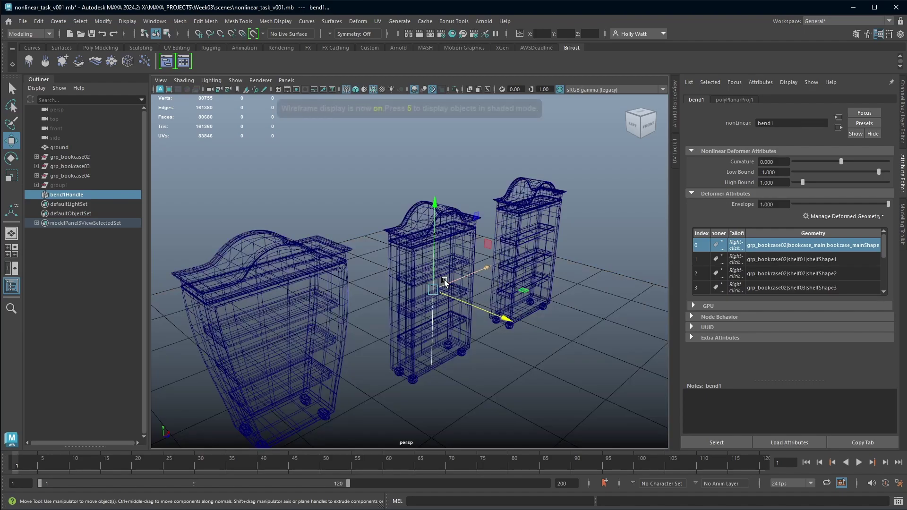
{"action": "left_click_drag", "start_coordinate": [406, 274], "coordinate": [475, 313], "text": "alt"}
{"action": "right_click_drag", "start_coordinate": [482, 309], "coordinate": [376, 323], "text": "alt"}
{"action": "key", "text": "5"}
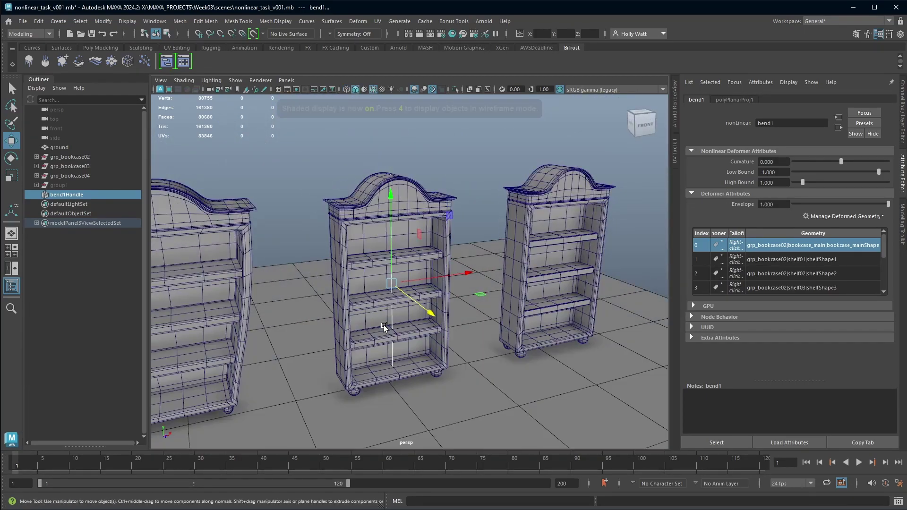
{"action": "scroll", "coordinate": [565, 329], "scroll_direction": "up", "scroll_amount": 3}
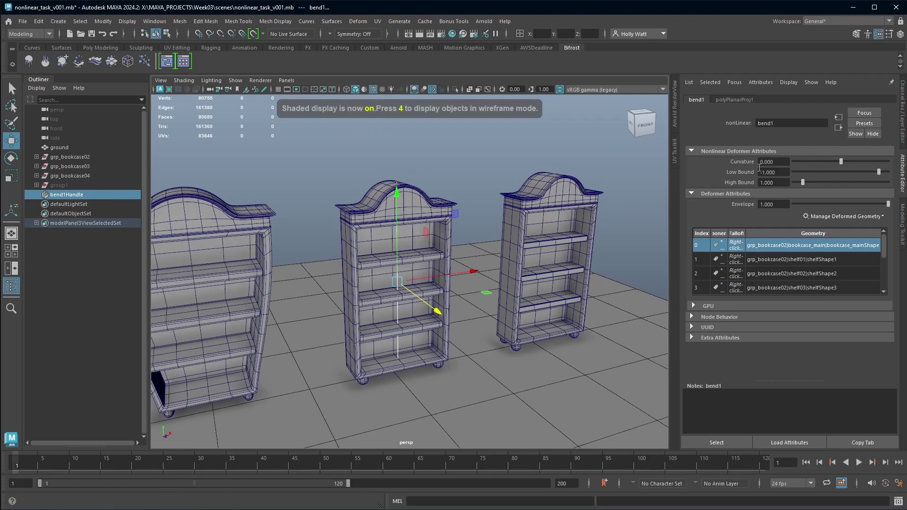
- Set the bend1 Curvature to about -89.091 and rotate bend1Handle to 90 degrees in Y
{"action": "mouse_move", "coordinate": [841, 161]}
{"action": "left_mouse_down"}
{"action": "mouse_move", "coordinate": [852, 163]}
{"action": "mouse_move", "coordinate": [818, 163]}
{"action": "mouse_move", "coordinate": [886, 173]}
{"action": "mouse_move", "coordinate": [817, 164]}
{"action": "left_mouse_up"}
{"action": "left_click_drag", "start_coordinate": [518, 245], "coordinate": [469, 293], "text": "alt"}
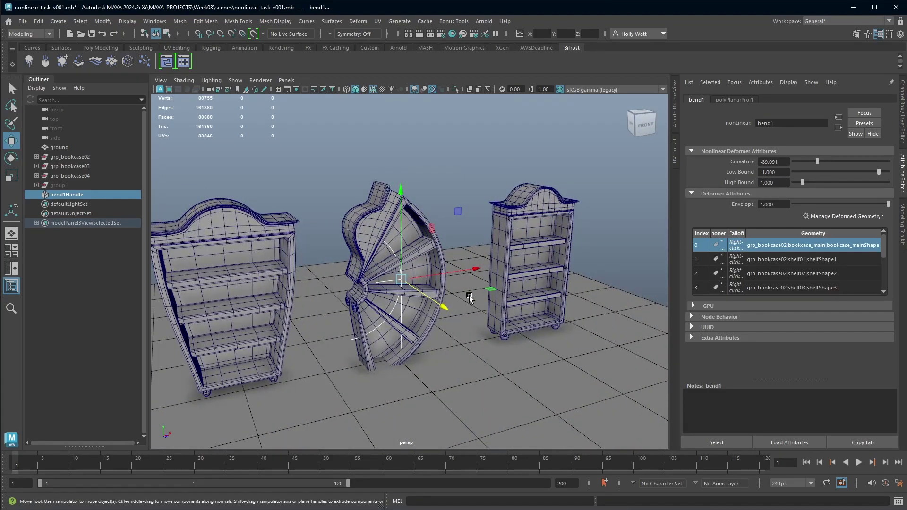
{"action": "key", "text": "e"}
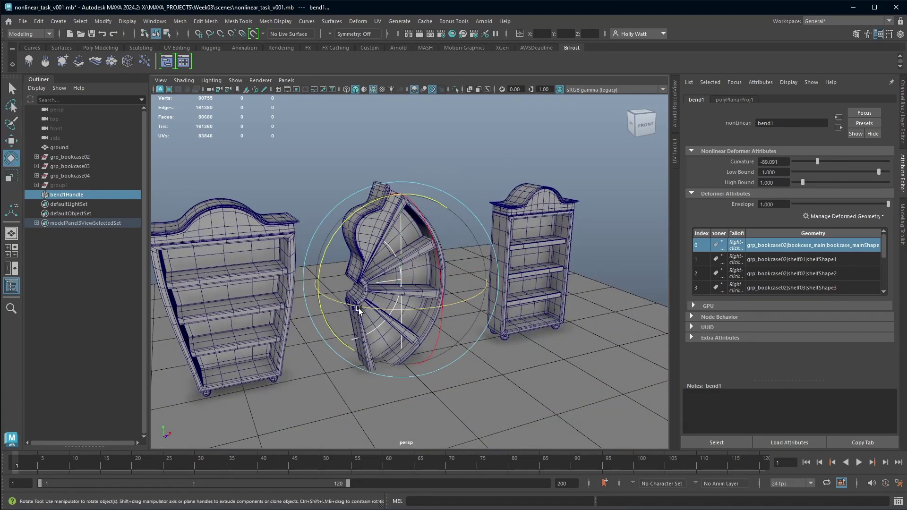
{"action": "left_click_drag", "start_coordinate": [359, 308], "coordinate": [403, 322]}
{"action": "right_click_drag", "start_coordinate": [403, 322], "coordinate": [505, 331], "text": "alt"}
{"action": "left_click_drag", "start_coordinate": [506, 331], "coordinate": [496, 348], "text": "alt"}
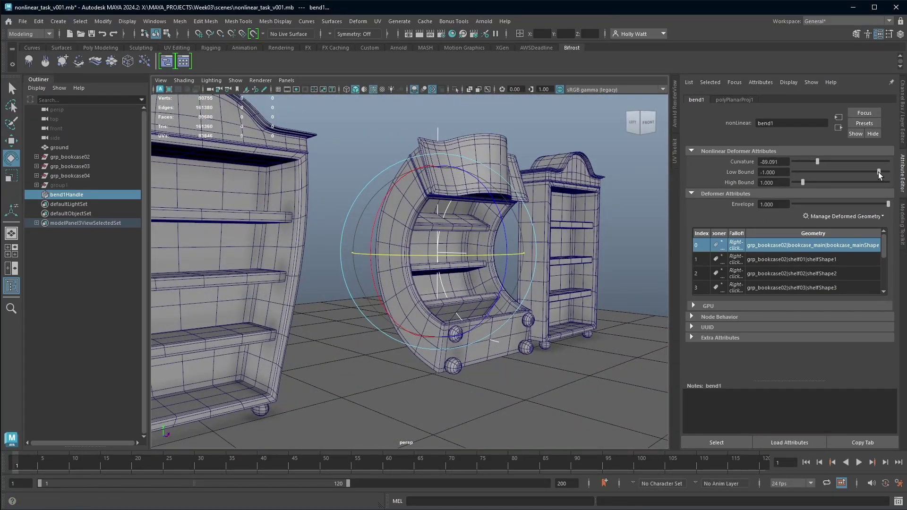
- Set the bend1 Low Bound to 0 and lower bend1Handle to about 2.910 in Y
{"action": "left_click_drag", "start_coordinate": [879, 172], "coordinate": [888, 174]}
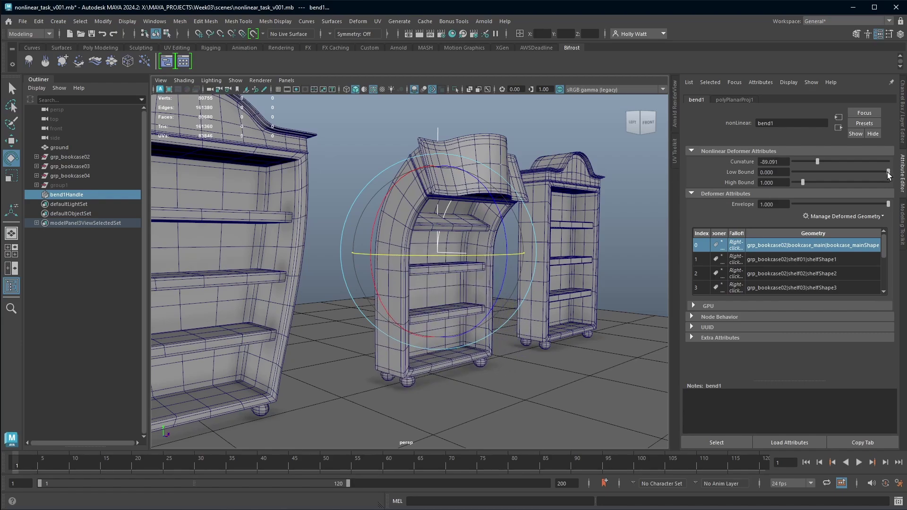
{"action": "left_click_drag", "start_coordinate": [538, 285], "coordinate": [514, 212], "text": "alt"}
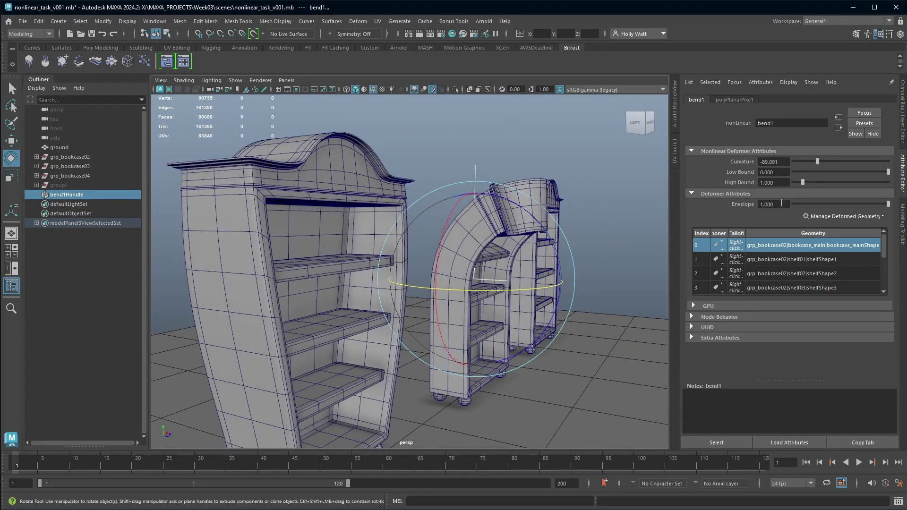
{"action": "left_click_drag", "start_coordinate": [535, 200], "coordinate": [495, 234]}
{"action": "key", "text": "w"}
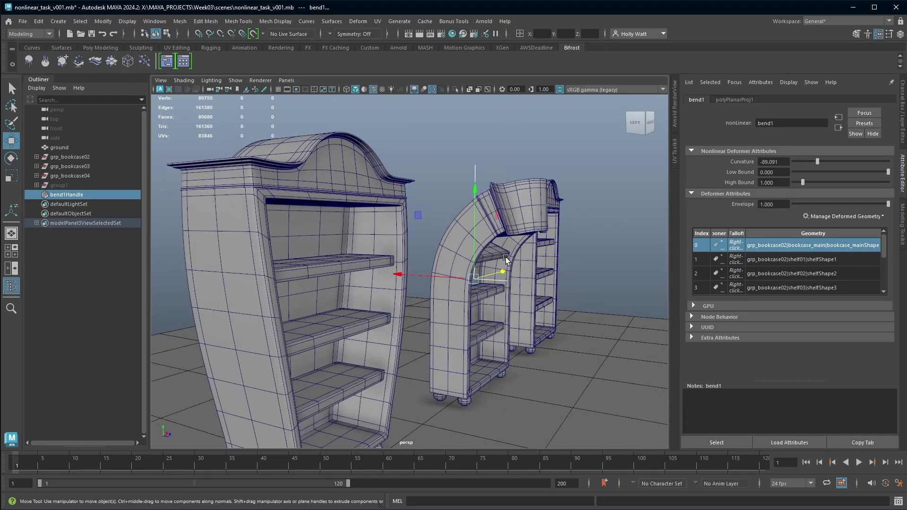
{"action": "left_click_drag", "start_coordinate": [476, 184], "coordinate": [475, 236]}
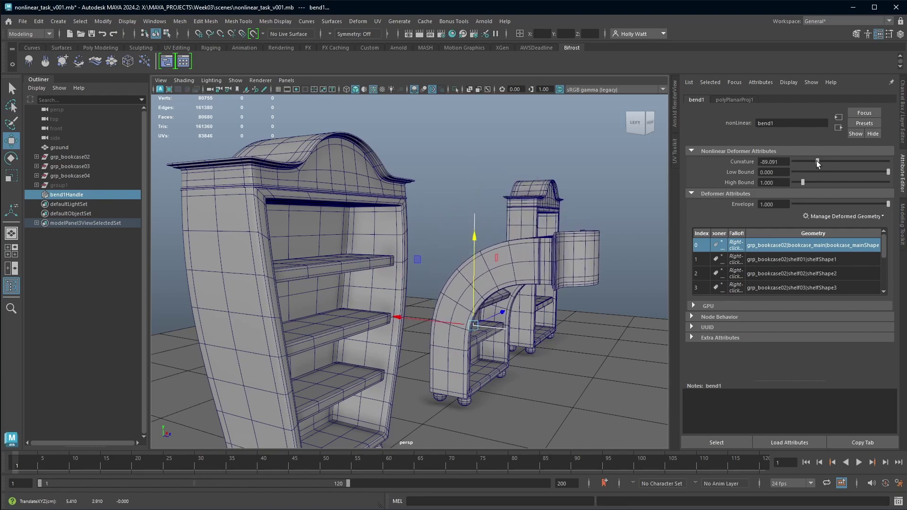
- Change the bend1 Curvature to 40 so the middle bookcase bends in the opposite direction
{"action": "left_click_drag", "start_coordinate": [818, 163], "coordinate": [824, 164]}
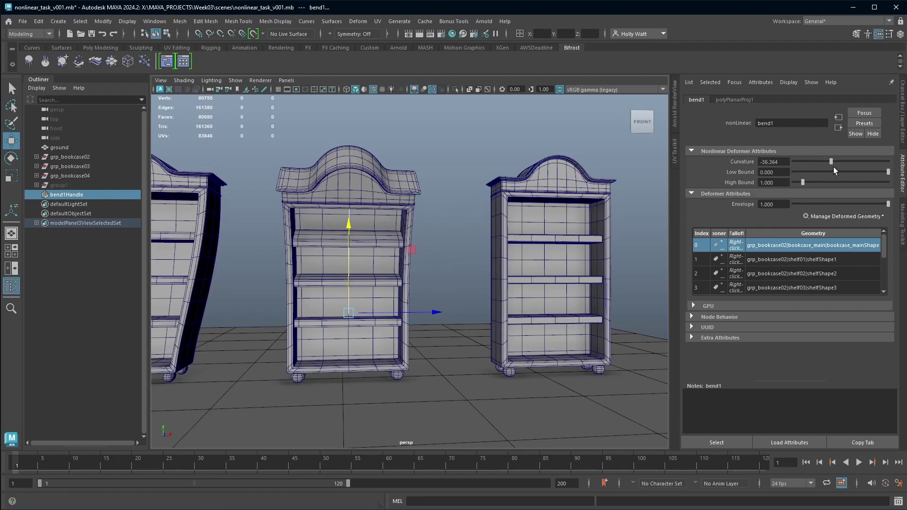
{"action": "left_click_drag", "start_coordinate": [832, 160], "coordinate": [851, 161]}
{"action": "left_click_drag", "start_coordinate": [322, 292], "coordinate": [371, 294], "text": "alt"}
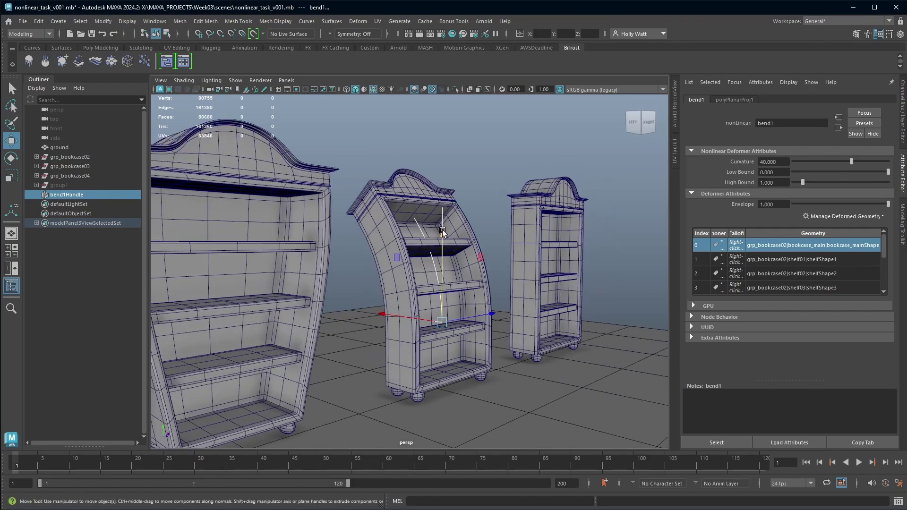
- Raise bend1Handle to about 3.975 in Y on the middle bookcase
{"action": "left_click_drag", "start_coordinate": [442, 230], "coordinate": [448, 206]}
{"action": "key", "text": "e"}
{"action": "left_click_drag", "start_coordinate": [395, 233], "coordinate": [370, 281], "text": "alt"}
{"action": "scroll", "coordinate": [369, 282], "scroll_direction": "down", "scroll_amount": 3}
{"action": "right_click_drag", "start_coordinate": [369, 282], "coordinate": [458, 299], "text": "alt"}
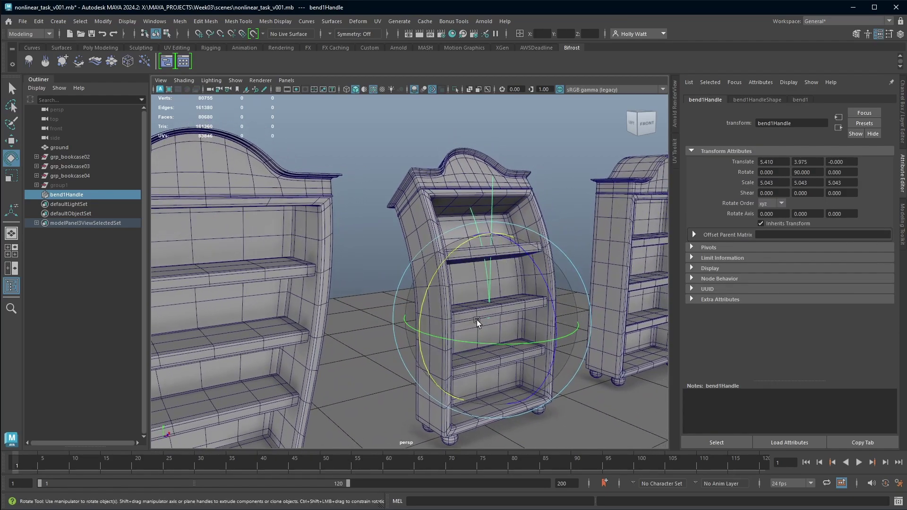
{"action": "left_click_drag", "start_coordinate": [478, 319], "coordinate": [364, 282], "text": "alt"}
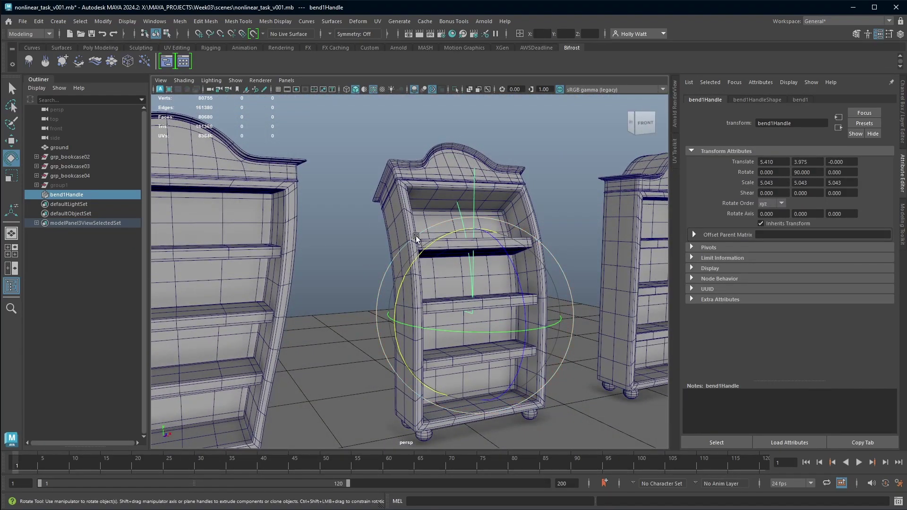
{"action": "scroll", "coordinate": [447, 327], "scroll_direction": "down", "scroll_amount": 5}
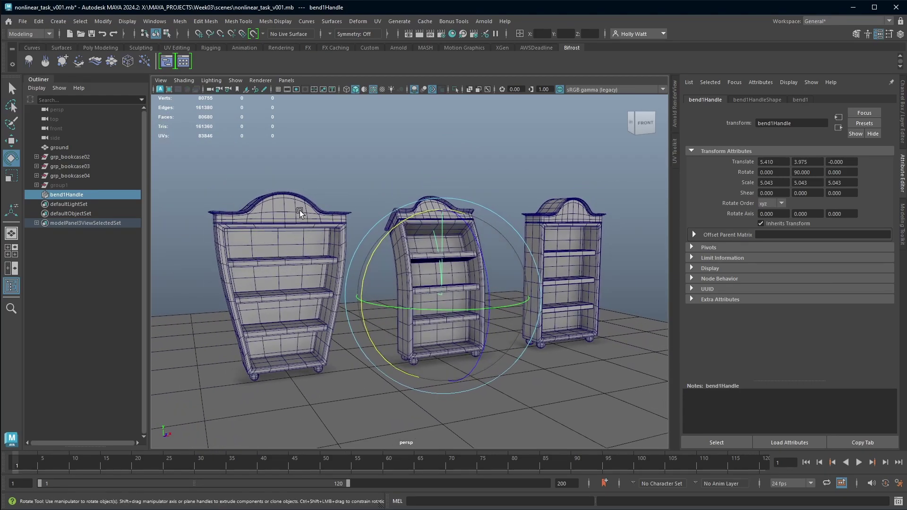
- Add a Flare nonlinear deformer to the middle bookcase, grp_bookcase02
{"action": "left_click", "coordinate": [360, 22]}
{"action": "left_click", "coordinate": [56, 195]}
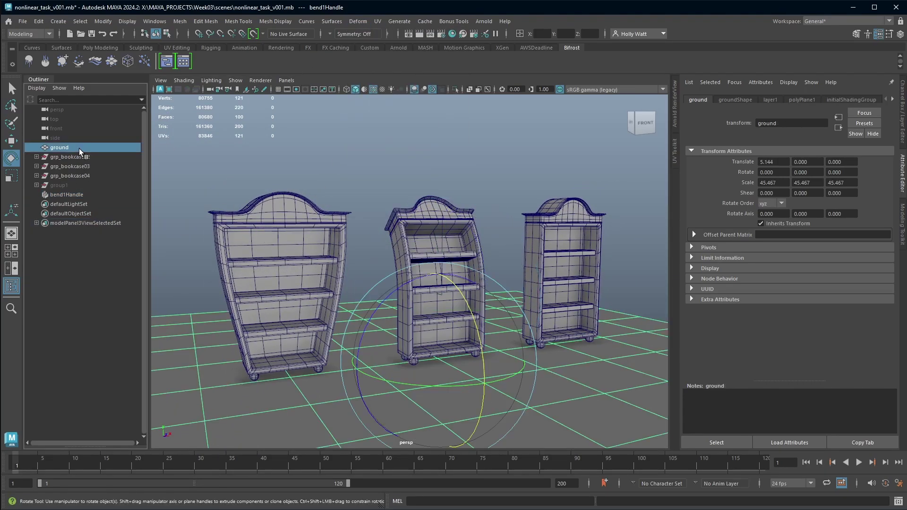
{"action": "left_click", "coordinate": [81, 156]}
{"action": "left_click", "coordinate": [367, 21]}
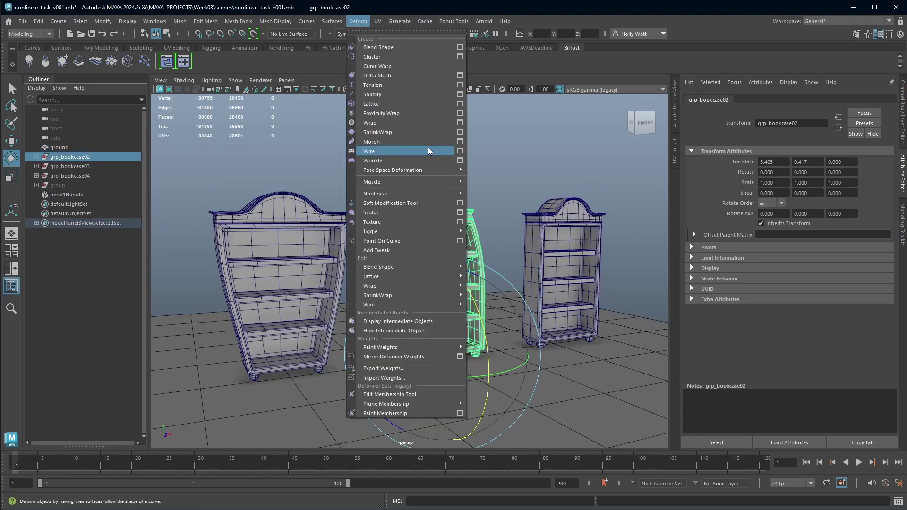
{"action": "mouse_move", "coordinate": [437, 194]}
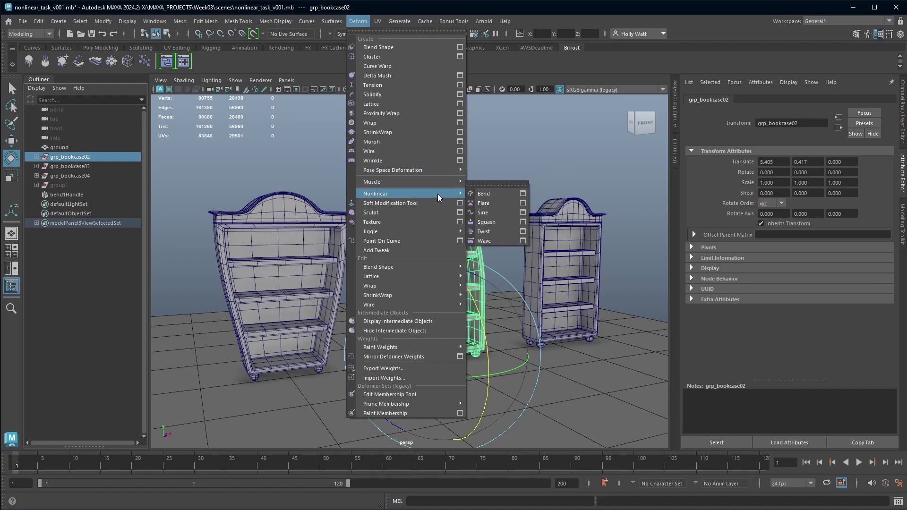
{"action": "left_click", "coordinate": [503, 203]}
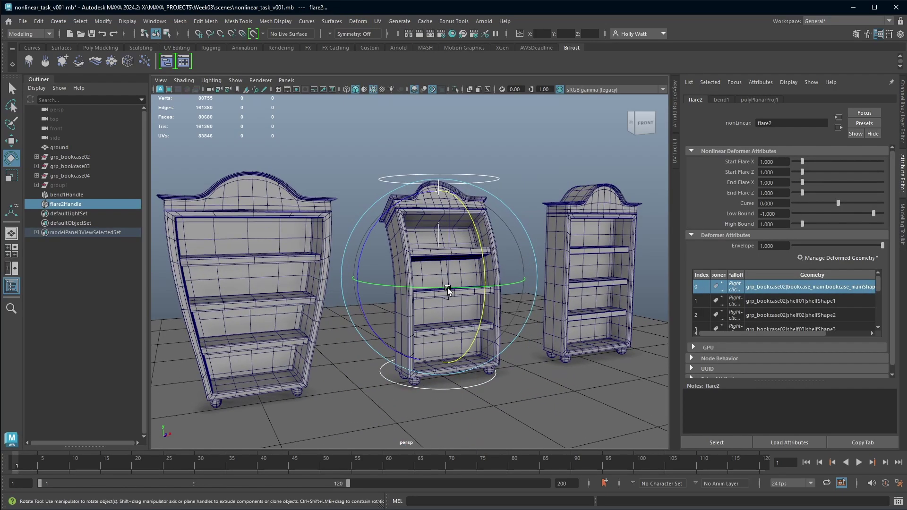
{"action": "key", "text": "f"}
- Set flare2's Start Flare X to about 1.452, Start Flare Z 1.398, End Flare X 1.129, End Flare Z 1.398 and Curve -0.226
{"action": "left_click_drag", "start_coordinate": [803, 160], "coordinate": [806, 172]}
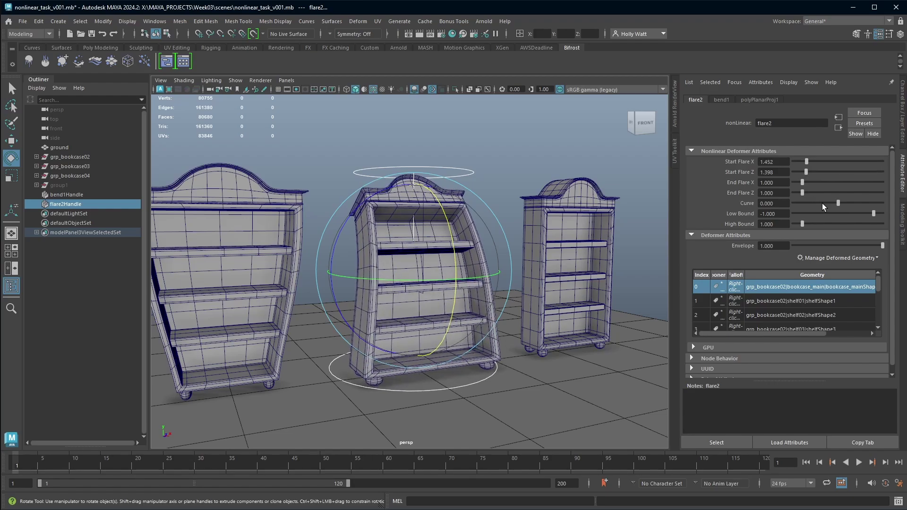
{"action": "left_click_drag", "start_coordinate": [838, 205], "coordinate": [804, 182]}
{"action": "mouse_move", "coordinate": [492, 300]}
{"action": "left_mouse_down", "text": "alt"}
{"action": "mouse_move", "coordinate": [510, 308]}
{"action": "mouse_move", "coordinate": [645, 297]}
{"action": "mouse_move", "coordinate": [563, 277]}
{"action": "mouse_move", "coordinate": [418, 340]}
{"action": "mouse_move", "coordinate": [476, 312]}
{"action": "mouse_move", "coordinate": [537, 306]}
{"action": "mouse_move", "coordinate": [489, 308]}
{"action": "left_mouse_up", "text": "alt"}
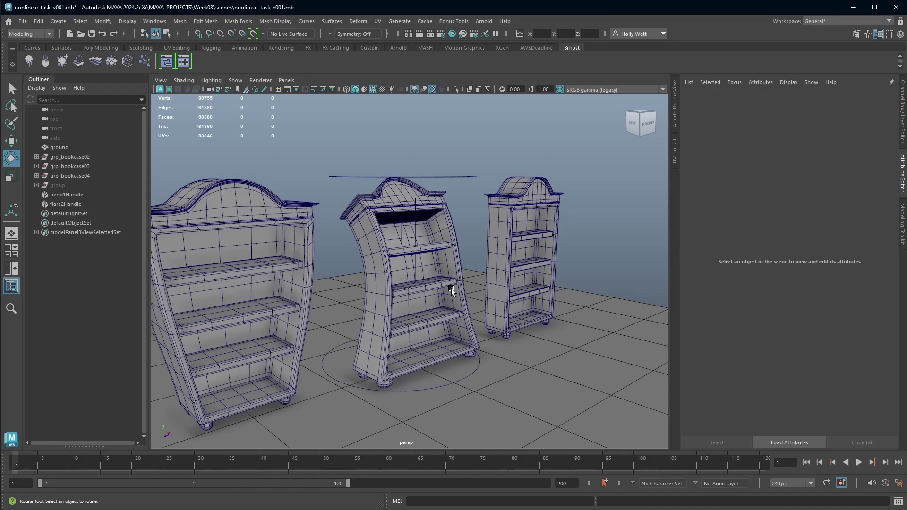
- Apply a Lattice deformer to grp_bookcase03, the third bookcase
{"action": "left_click", "coordinate": [83, 168]}
{"action": "middle_click_drag", "start_coordinate": [474, 227], "coordinate": [445, 230], "text": "alt"}
{"action": "left_click_drag", "start_coordinate": [461, 226], "coordinate": [448, 230], "text": "alt"}
{"action": "middle_click_drag", "start_coordinate": [465, 203], "coordinate": [443, 209], "text": "alt"}
{"action": "left_click", "coordinate": [357, 22]}
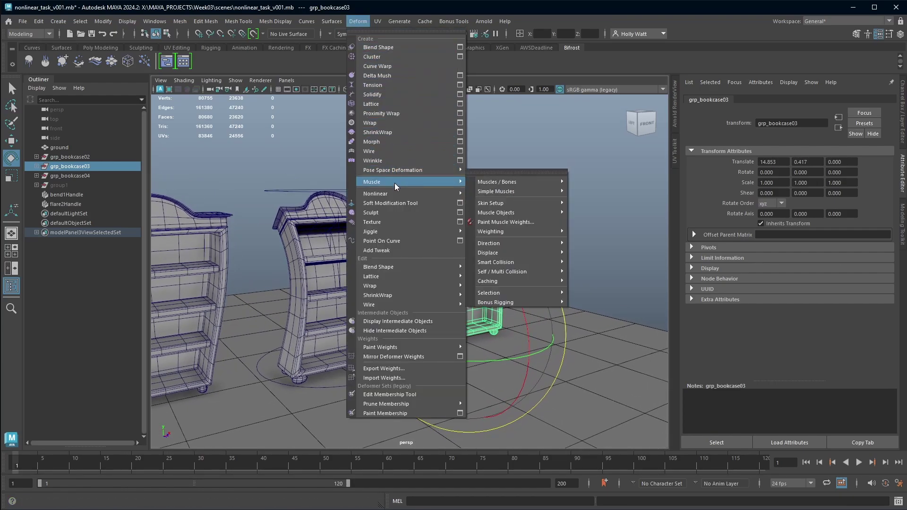
{"action": "left_click", "coordinate": [404, 104]}
{"action": "middle_click_drag", "start_coordinate": [539, 252], "coordinate": [532, 271], "text": "alt"}
{"action": "key", "text": "q"}
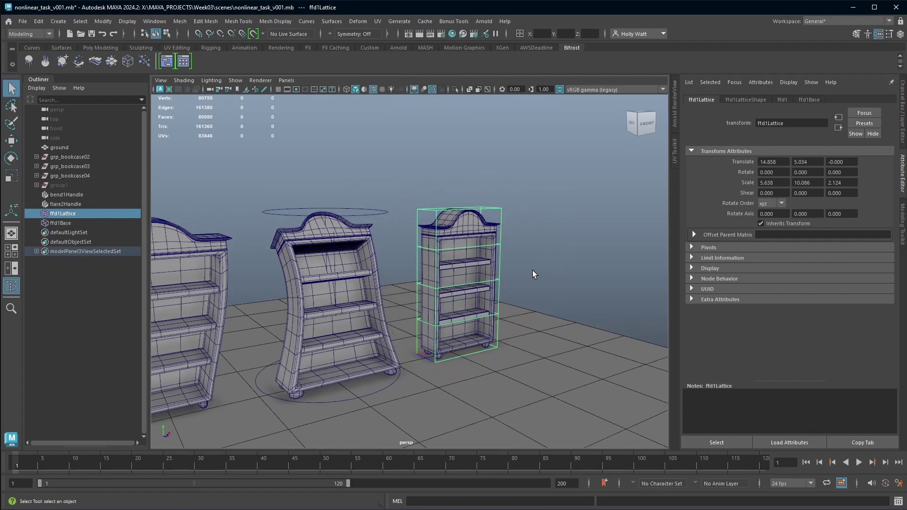
- Enter lattice point editing on ffd1Lattice and select the front points along its upper edge for moving
{"action": "right_click_drag", "start_coordinate": [385, 240], "coordinate": [444, 205], "text": "alt"}
{"action": "middle_click_drag", "start_coordinate": [444, 204], "coordinate": [428, 223], "text": "alt"}
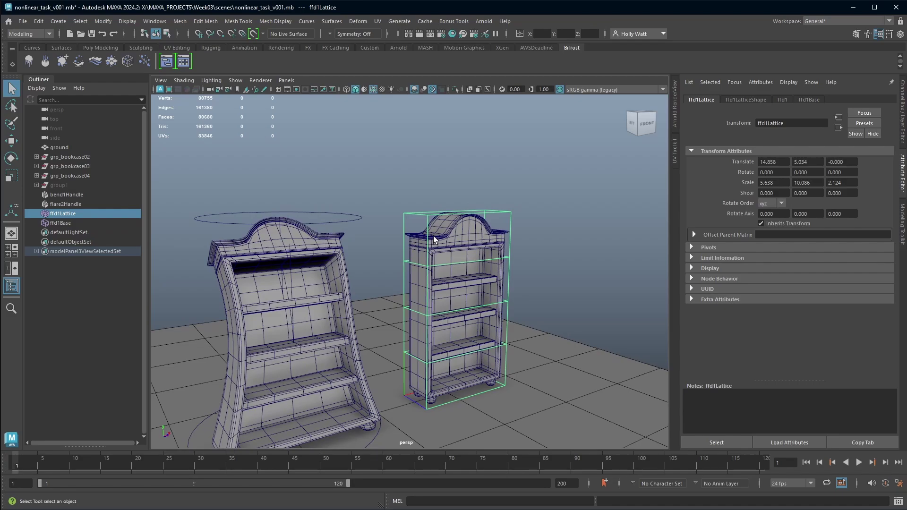
{"action": "scroll", "coordinate": [435, 201], "scroll_direction": "up", "scroll_amount": 3}
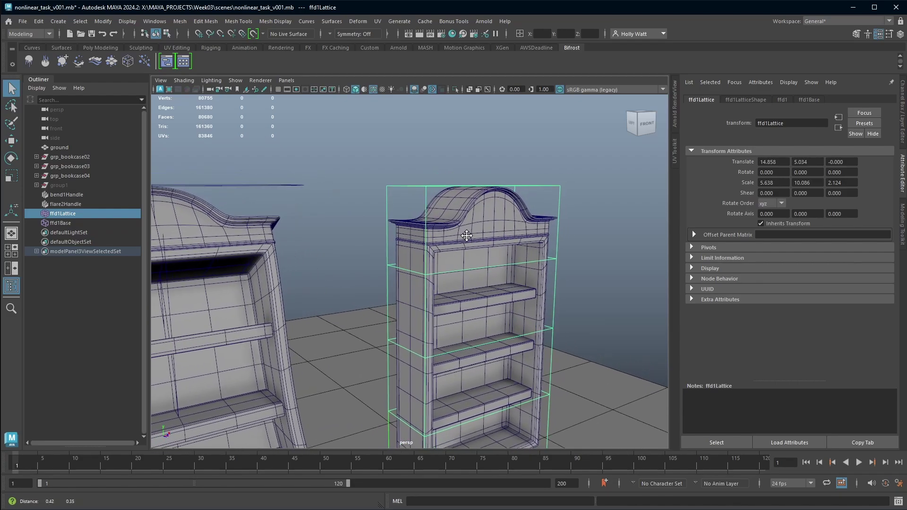
{"action": "left_click_drag", "start_coordinate": [472, 205], "coordinate": [449, 209], "text": "alt"}
{"action": "right_click_drag", "start_coordinate": [437, 206], "coordinate": [428, 181]}
{"action": "left_click_drag", "start_coordinate": [429, 181], "coordinate": [492, 230], "text": "alt"}
{"action": "left_click_drag", "start_coordinate": [492, 137], "coordinate": [429, 225]}
{"action": "left_click_drag", "start_coordinate": [429, 226], "coordinate": [560, 263], "text": "alt"}
{"action": "key", "text": "w"}
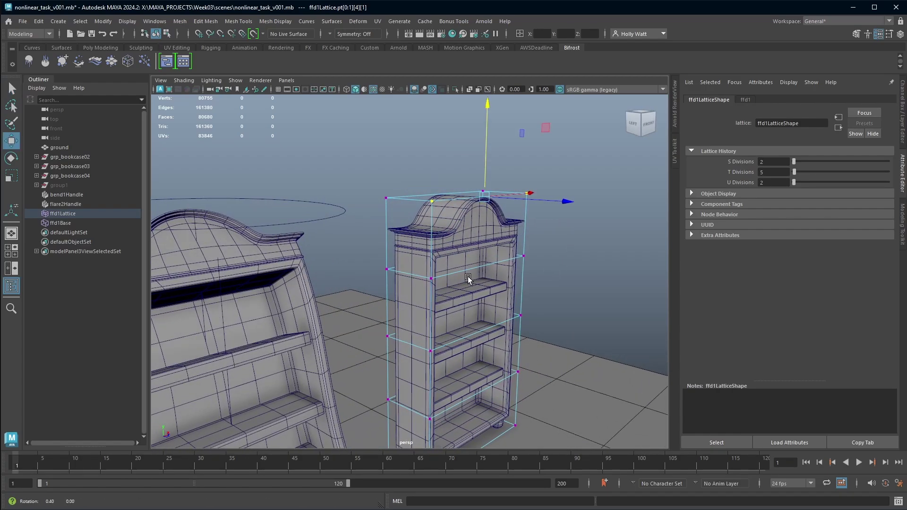
{"action": "left_click_drag", "start_coordinate": [470, 279], "coordinate": [459, 295], "text": "alt"}
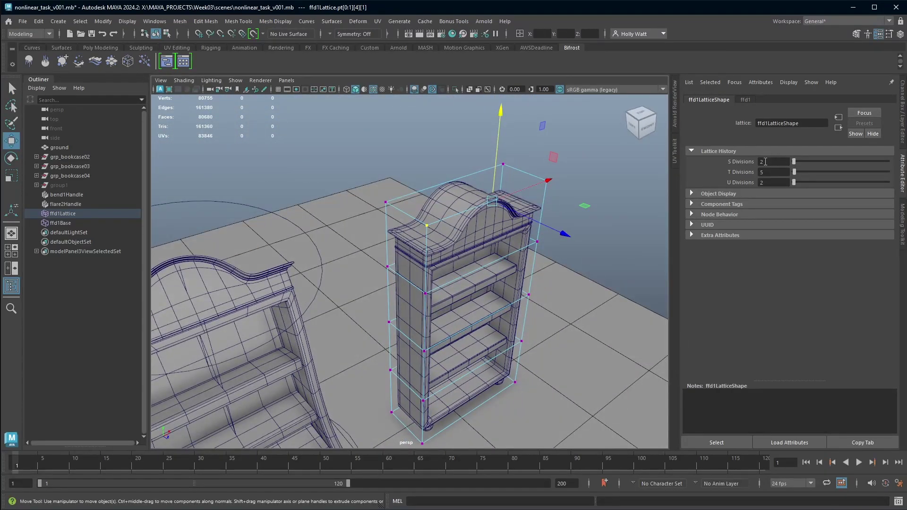
- Set the lattice's S Divisions to 5
{"action": "left_click_drag", "start_coordinate": [794, 161], "coordinate": [795, 162]}
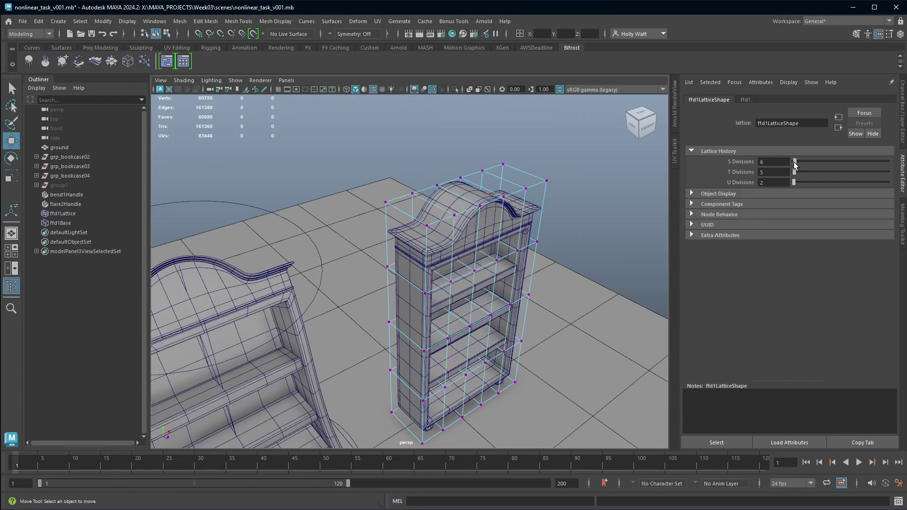
{"action": "left_click_drag", "start_coordinate": [795, 162], "coordinate": [795, 164]}
{"action": "double_click", "coordinate": [775, 161]}
{"action": "type", "text": "5"}
{"action": "key", "text": "Return"}
- Select the front top row of lattice points and raise it slightly above the third bookcase's crown
{"action": "left_click_drag", "start_coordinate": [508, 237], "coordinate": [436, 224], "text": "alt"}
{"action": "left_click_drag", "start_coordinate": [521, 217], "coordinate": [504, 216], "text": "alt"}
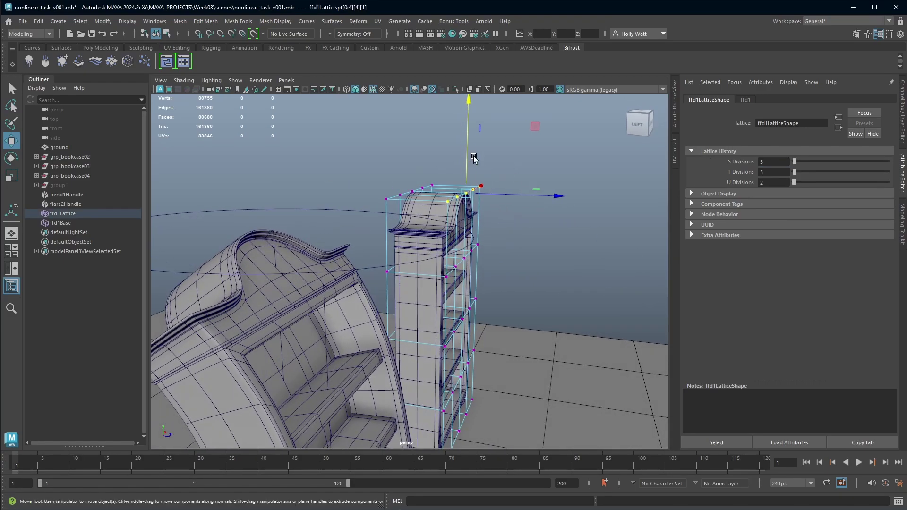
{"action": "left_click_drag", "start_coordinate": [468, 155], "coordinate": [468, 296]}
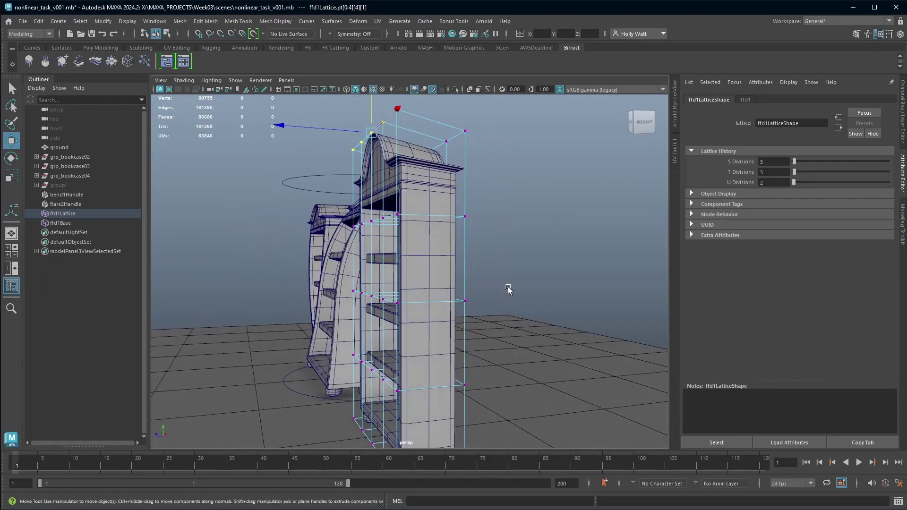
- Select the middle row of lattice points and scale it wider so the third bookcase bulges at its waist
{"action": "left_click_drag", "start_coordinate": [401, 340], "coordinate": [485, 336], "text": "alt"}
{"action": "left_click_drag", "start_coordinate": [588, 271], "coordinate": [334, 314]}
{"action": "key", "text": "r"}
{"action": "left_click_drag", "start_coordinate": [539, 293], "coordinate": [399, 359]}
{"action": "left_click_drag", "start_coordinate": [343, 333], "coordinate": [433, 371]}
- Rotate the lattice rows below and above the middle in opposite directions to tilt the third bookcase's shelves
{"action": "left_click_drag", "start_coordinate": [566, 275], "coordinate": [327, 317]}
{"action": "left_click_drag", "start_coordinate": [566, 306], "coordinate": [520, 300], "text": "alt"}
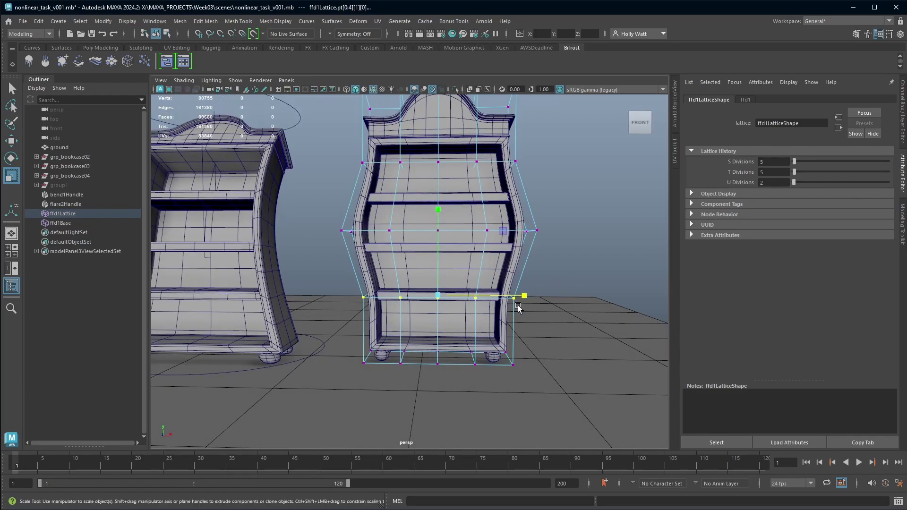
{"action": "key", "text": "e"}
{"action": "left_click_drag", "start_coordinate": [501, 233], "coordinate": [490, 232]}
{"action": "middle_click_drag", "start_coordinate": [548, 261], "coordinate": [553, 283], "text": "alt"}
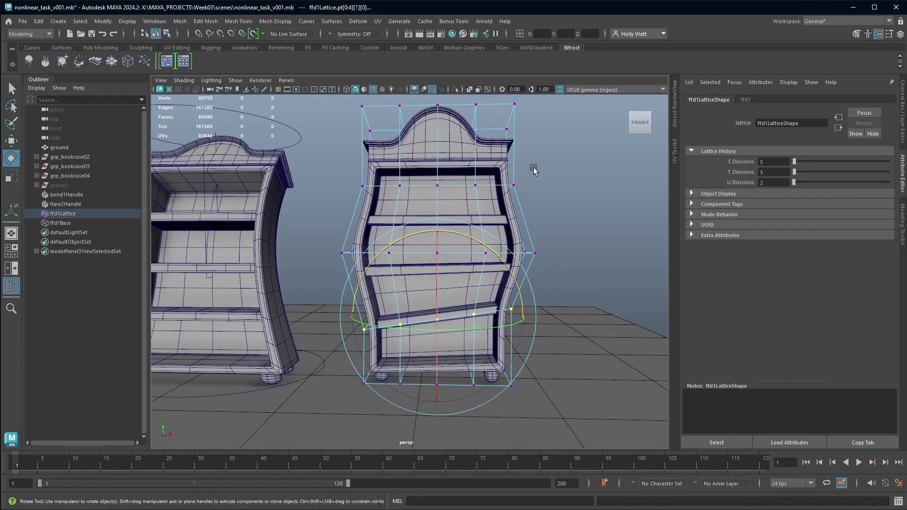
{"action": "left_click_drag", "start_coordinate": [537, 174], "coordinate": [255, 230]}
{"action": "left_click_drag", "start_coordinate": [510, 218], "coordinate": [507, 245]}
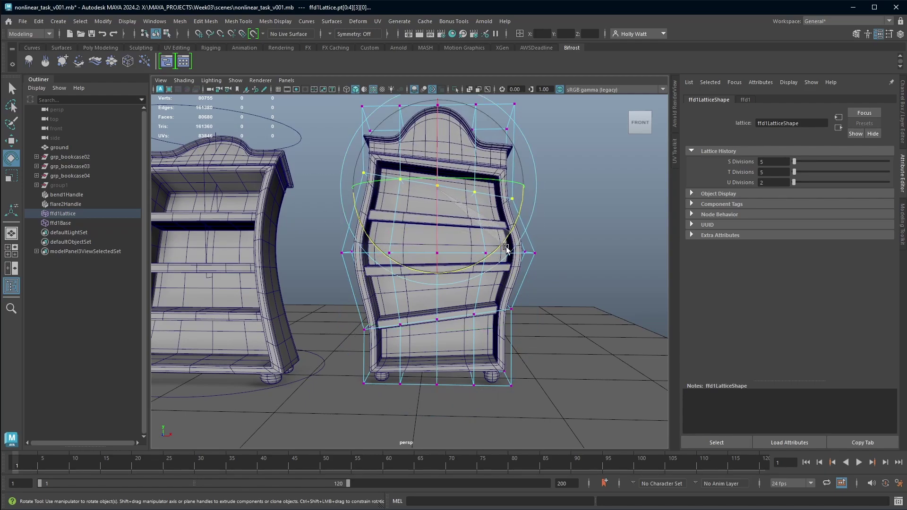
- Scale a row of lattice points in Z to adjust the third bookcase's depth
{"action": "left_click_drag", "start_coordinate": [567, 260], "coordinate": [338, 297], "text": "alt"}
{"action": "left_click_drag", "start_coordinate": [523, 304], "coordinate": [444, 339], "text": "alt"}
{"action": "key", "text": "r"}
{"action": "left_click_drag", "start_coordinate": [516, 314], "coordinate": [439, 321]}
- Return ffd1Lattice to object mode, hide it, and turn off the wireframe overlay on the shaded models
{"action": "right_click_drag", "start_coordinate": [413, 205], "coordinate": [453, 202]}
{"action": "right_click_drag", "start_coordinate": [454, 203], "coordinate": [464, 191]}
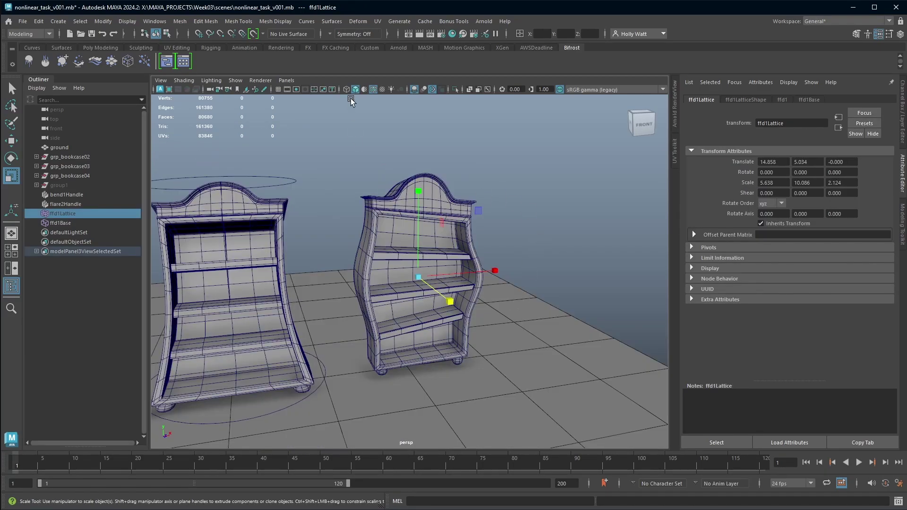
{"action": "left_click", "coordinate": [374, 89]}
{"action": "mouse_move", "coordinate": [587, 331]}
{"action": "left_mouse_down", "text": "alt"}
{"action": "mouse_move", "coordinate": [524, 299]}
{"action": "mouse_move", "coordinate": [348, 304]}
{"action": "mouse_move", "coordinate": [275, 349]}
{"action": "mouse_move", "coordinate": [367, 343]}
{"action": "mouse_move", "coordinate": [466, 305]}
{"action": "left_mouse_up", "text": "alt"}
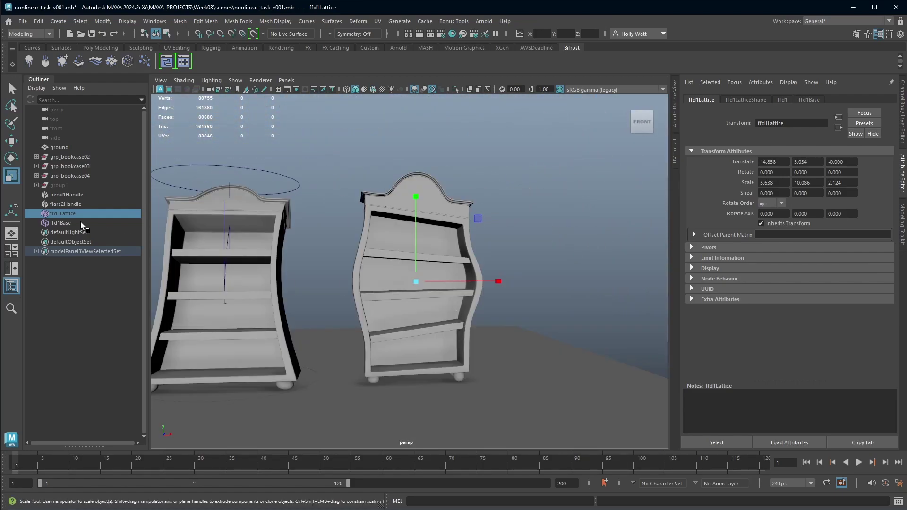
- Duplicate grp_bookcase03 and move the copy along X to stand beside the third bookcase
{"action": "left_click", "coordinate": [95, 174]}
{"action": "left_click", "coordinate": [85, 166]}
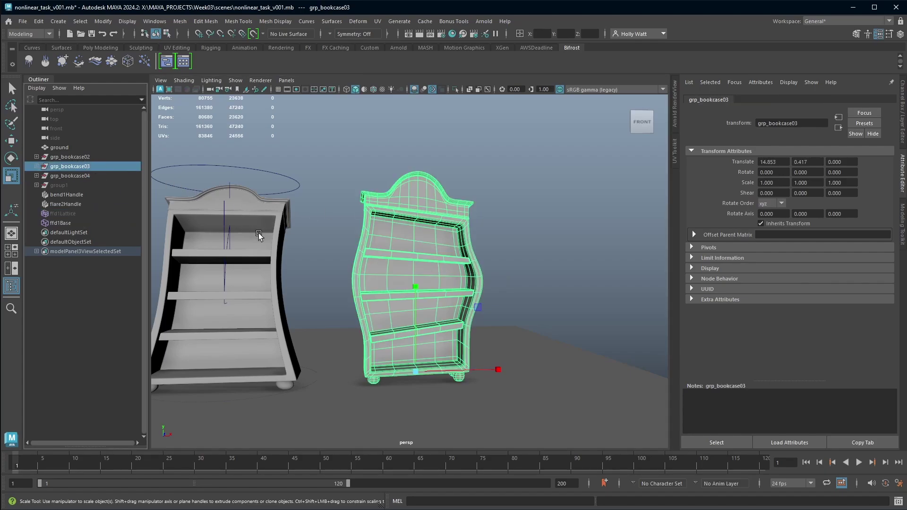
{"action": "key", "text": "ctrl+d"}
{"action": "key", "text": "w"}
{"action": "left_click_drag", "start_coordinate": [499, 369], "coordinate": [673, 358]}
{"action": "middle_click_drag", "start_coordinate": [567, 335], "coordinate": [526, 302], "text": "alt"}
{"action": "left_click_drag", "start_coordinate": [501, 305], "coordinate": [511, 321], "text": "alt"}
{"action": "left_click_drag", "start_coordinate": [496, 264], "coordinate": [509, 296], "text": "alt"}
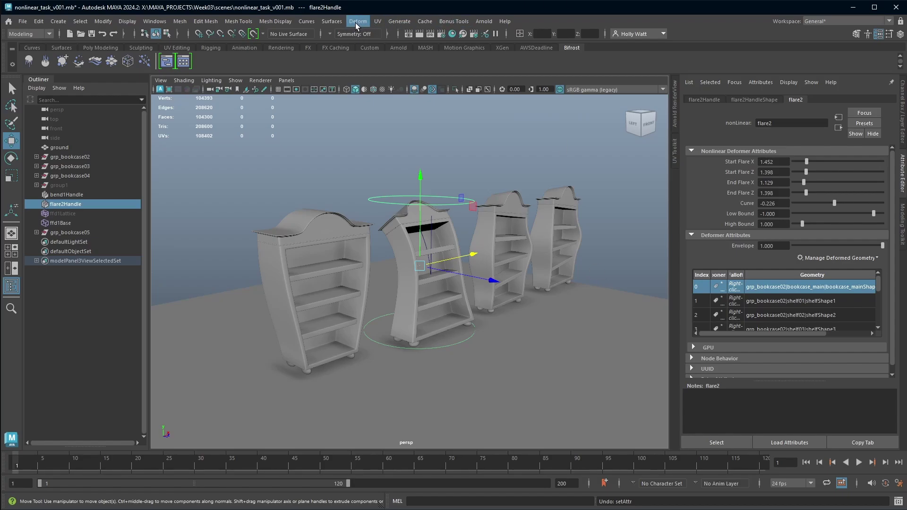
- Switch to the Animation command set and review its nonlinear deformers
{"action": "left_click", "coordinate": [47, 34]}
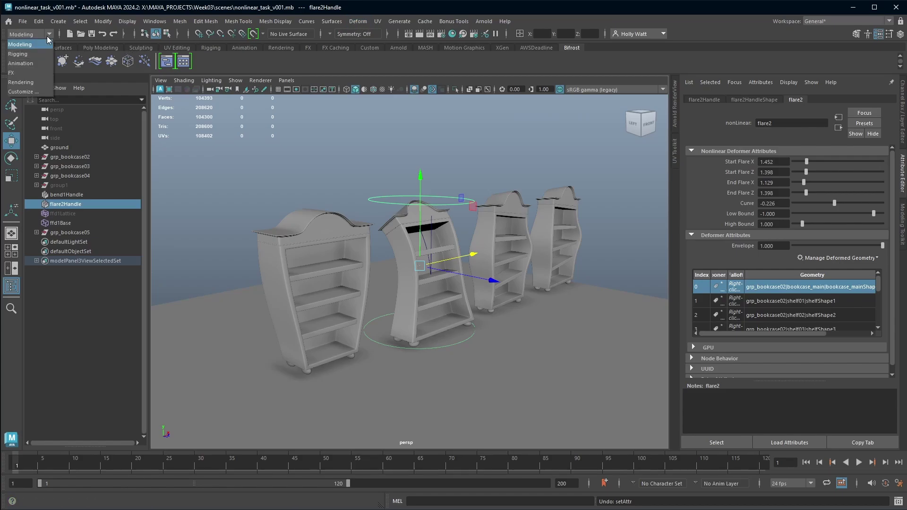
{"action": "left_click", "coordinate": [30, 64]}
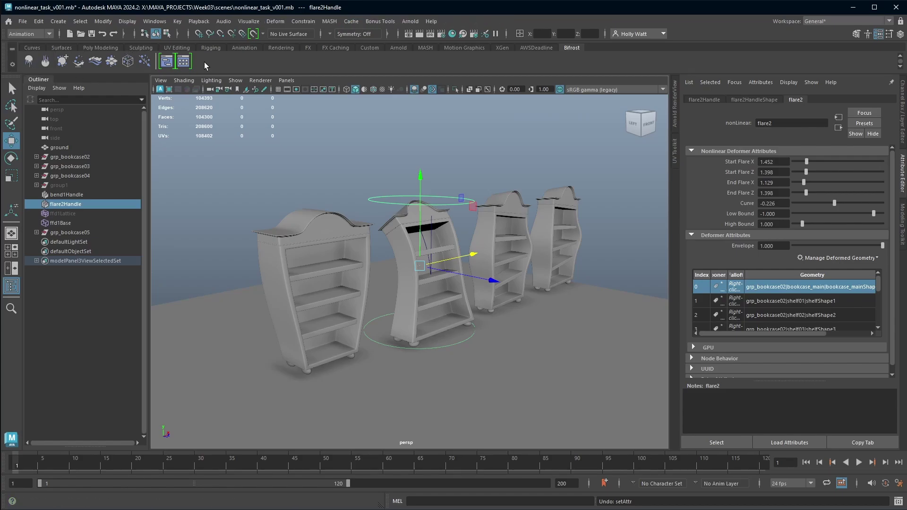
{"action": "left_click", "coordinate": [274, 23]}
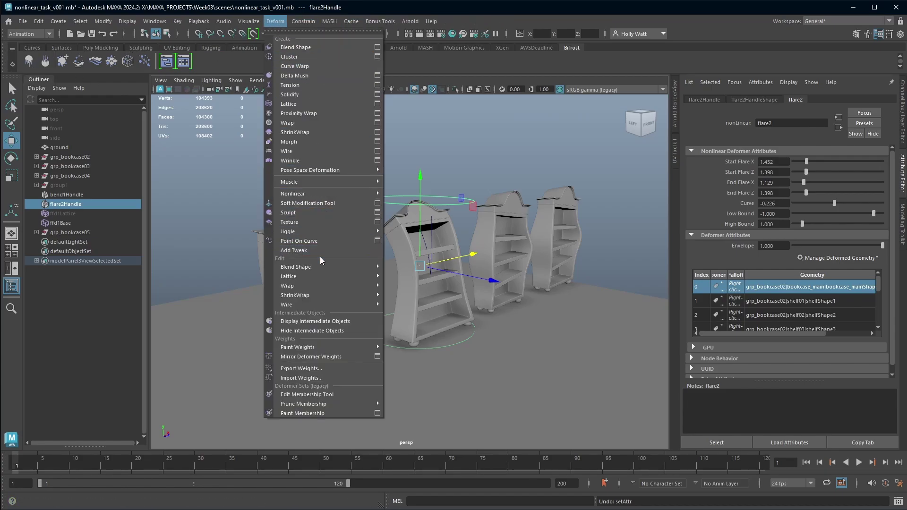
{"action": "mouse_move", "coordinate": [382, 198]}
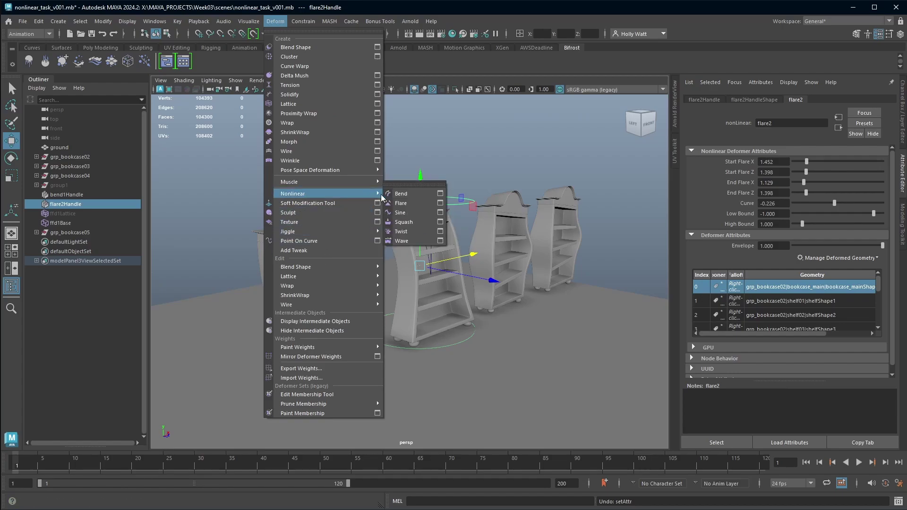
{"action": "left_click", "coordinate": [486, 168]}
{"action": "left_click", "coordinate": [408, 197]}
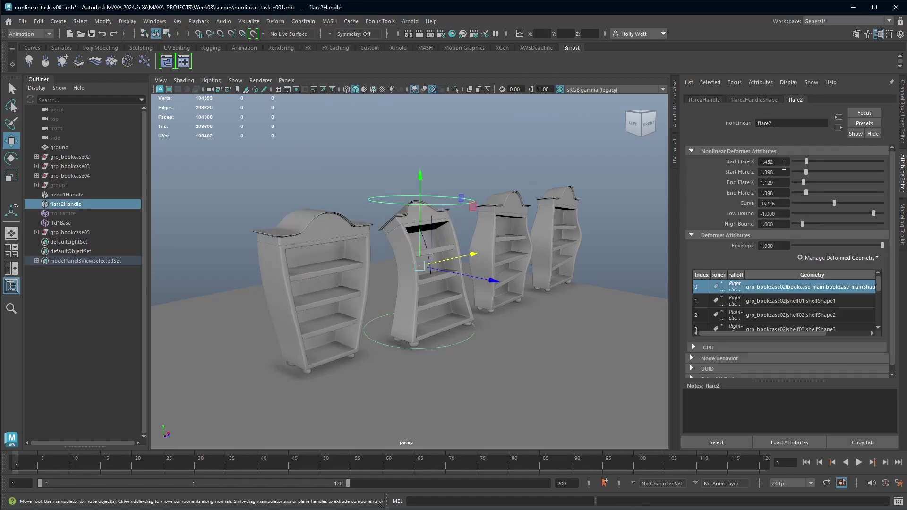
- Check the keying and expression options of flare2's Start Flare X, and reselect flare2Handle
{"action": "right_click", "coordinate": [784, 164]}
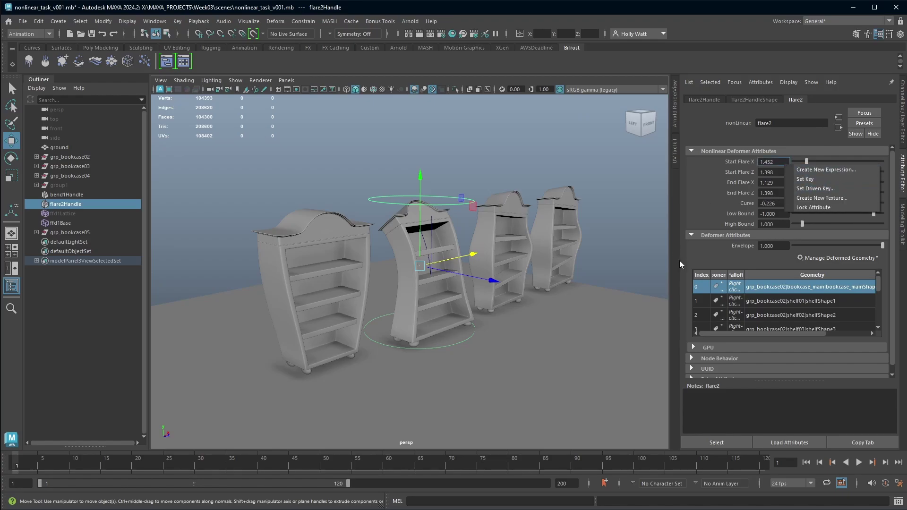
{"action": "left_click", "coordinate": [614, 267]}
{"action": "left_click", "coordinate": [613, 267]}
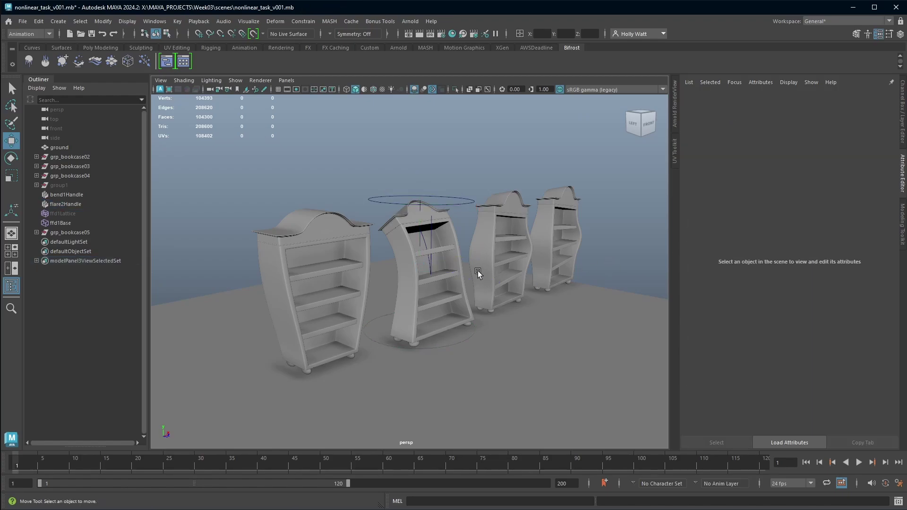
{"action": "left_click", "coordinate": [452, 200]}
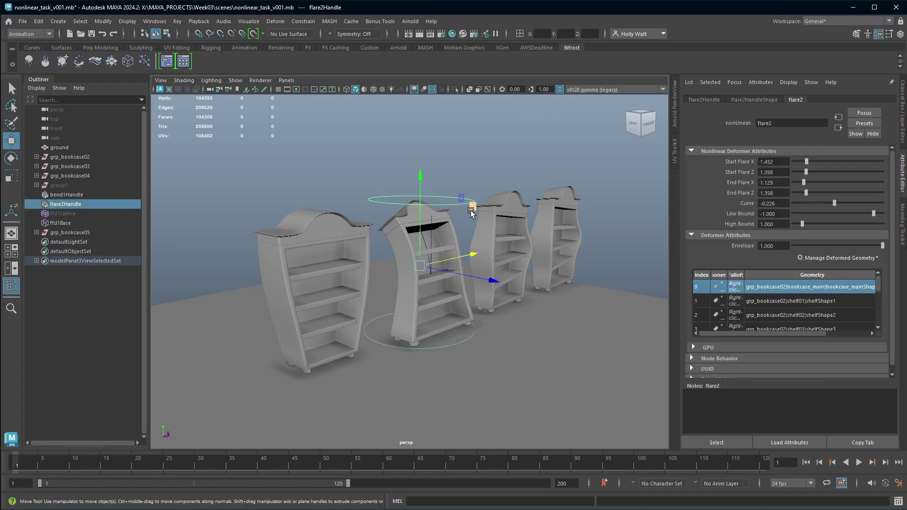